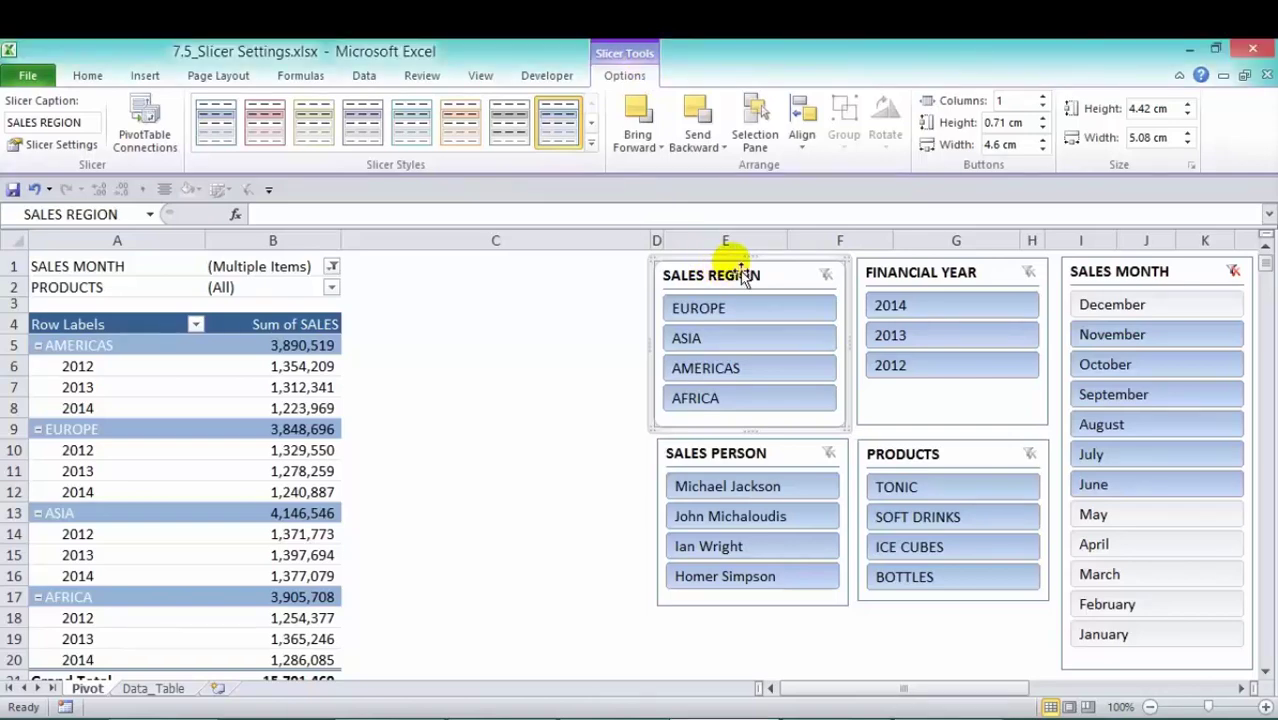
click(86, 150)
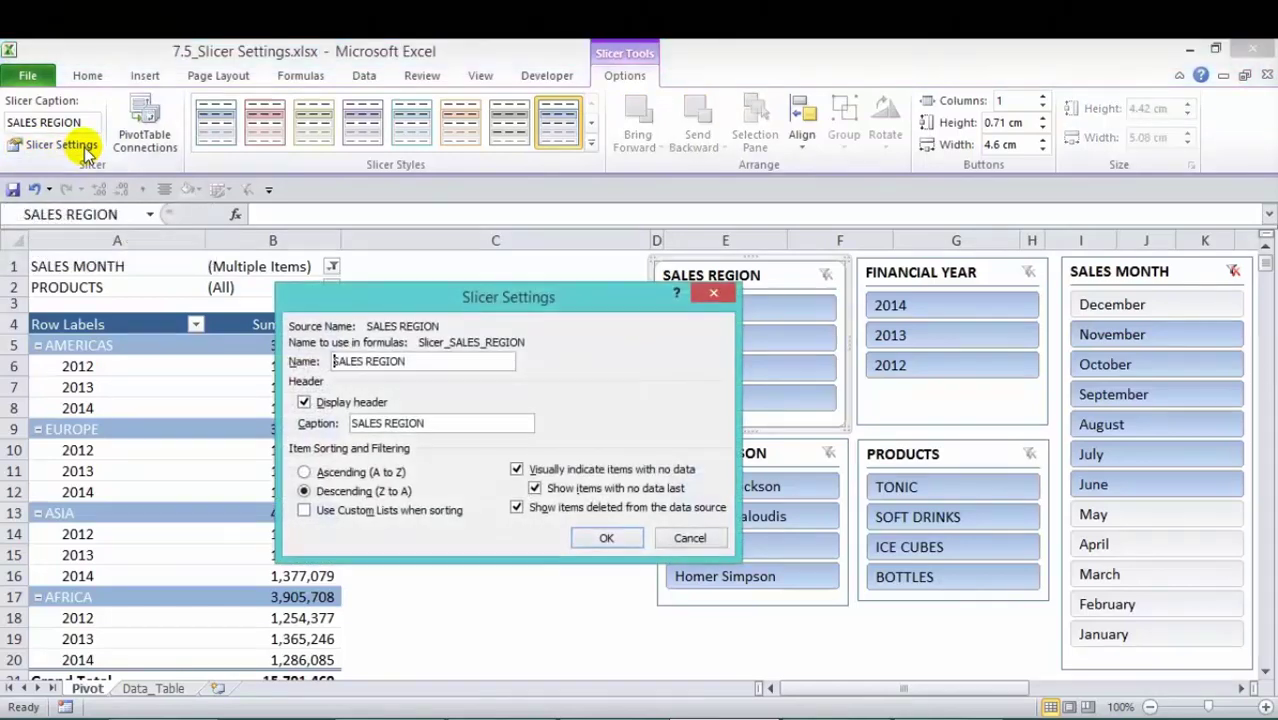
drag(518, 299, 428, 253)
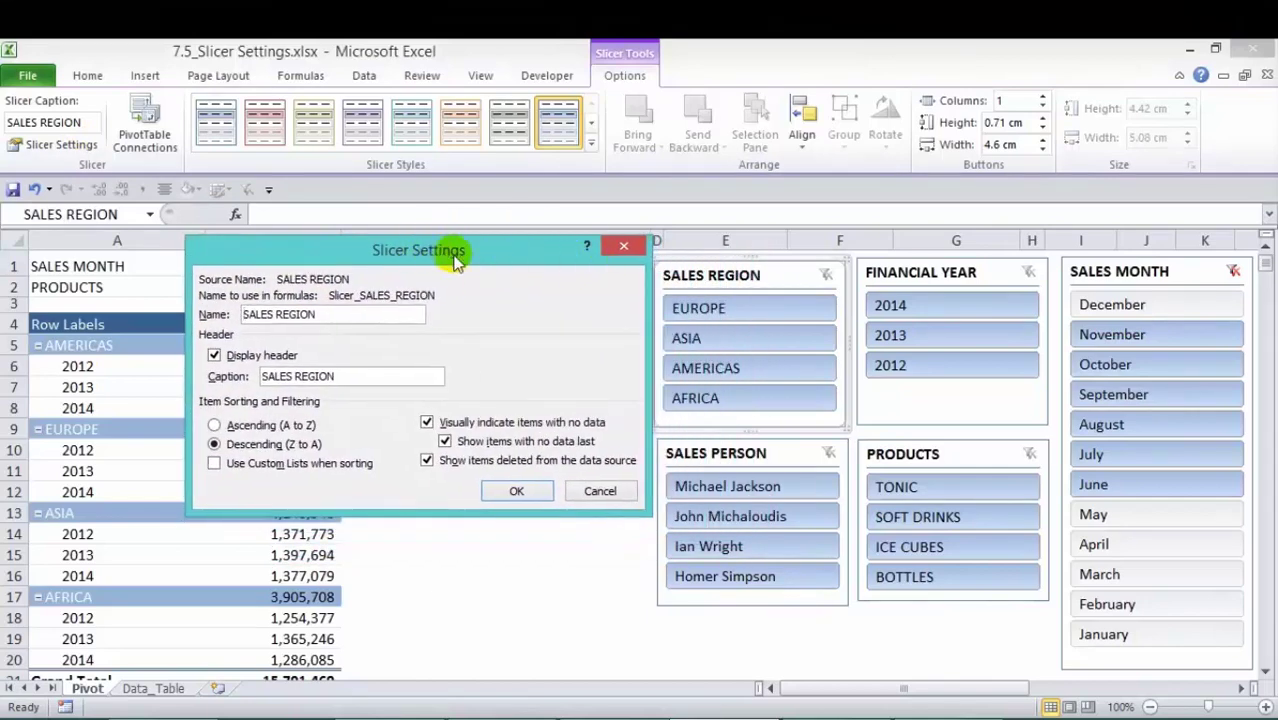
click(600, 491)
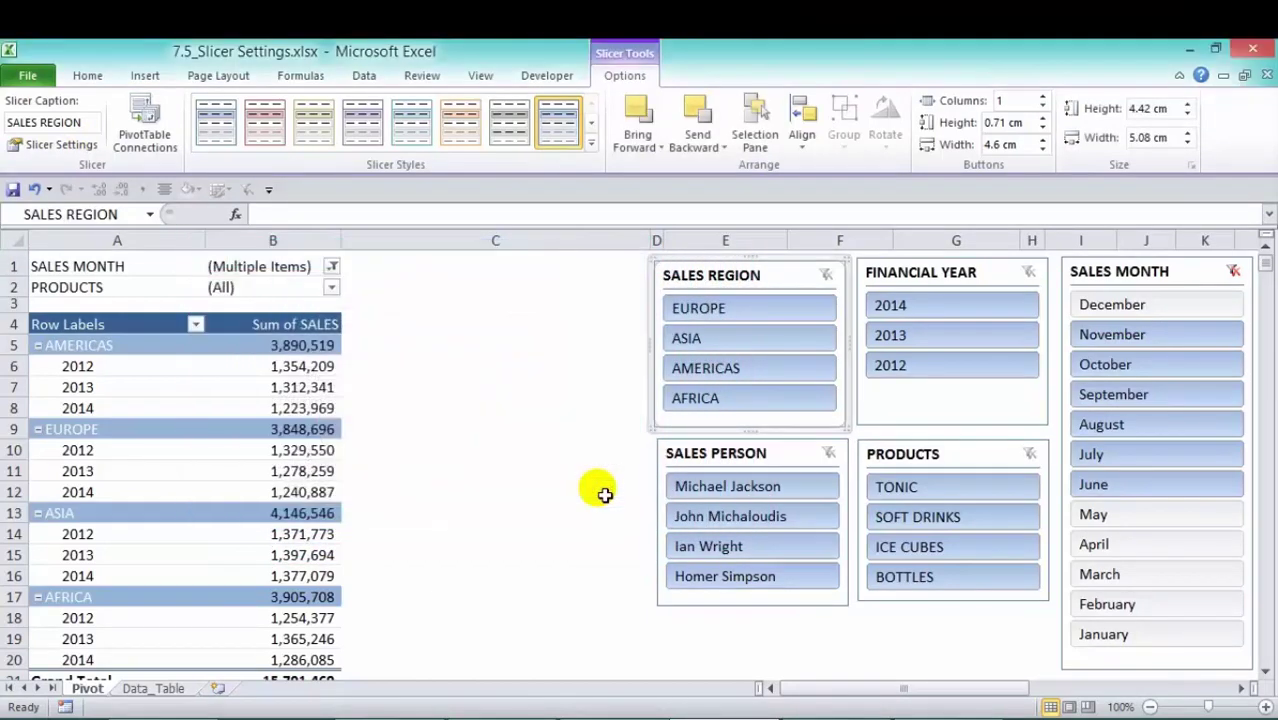
- Set the SALES REGION slicer's name to JOHNS SLICER1 in its slicer settings and check it in the Name Box
right_click(776, 279)
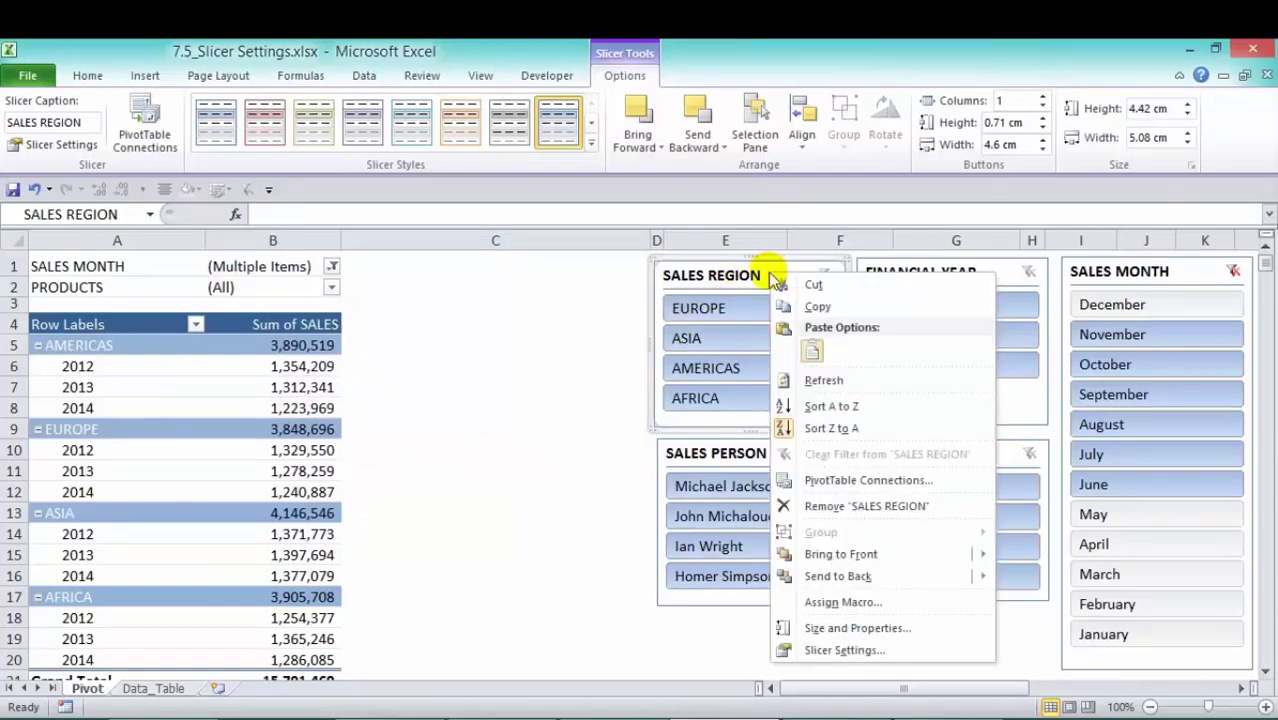
click(891, 652)
drag(964, 457, 466, 257)
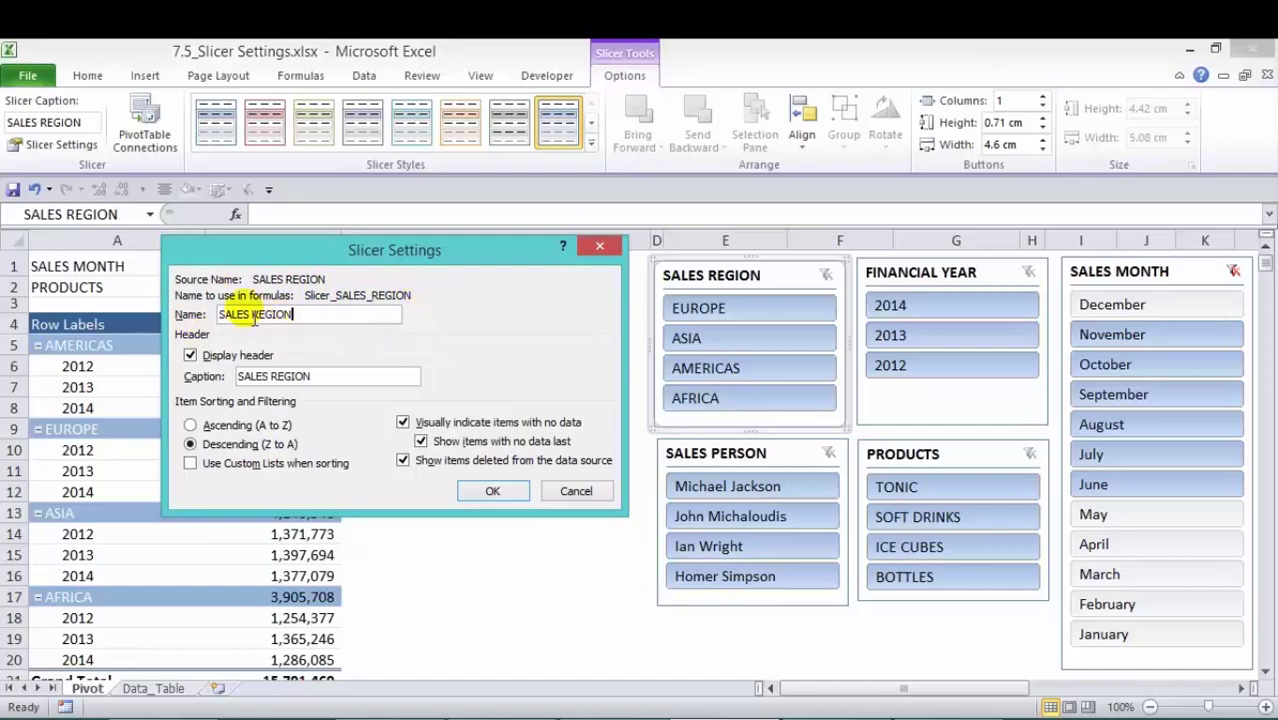
click(290, 316)
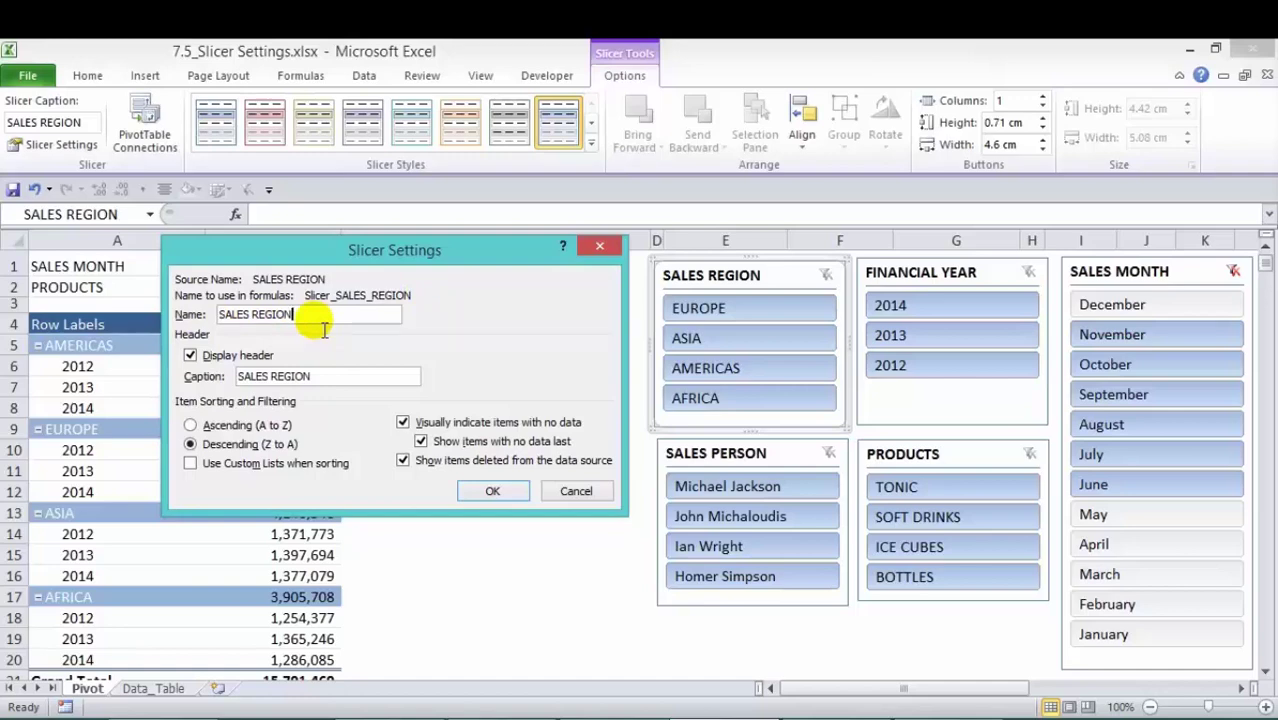
drag(324, 330, 156, 328)
key(BackSpace)
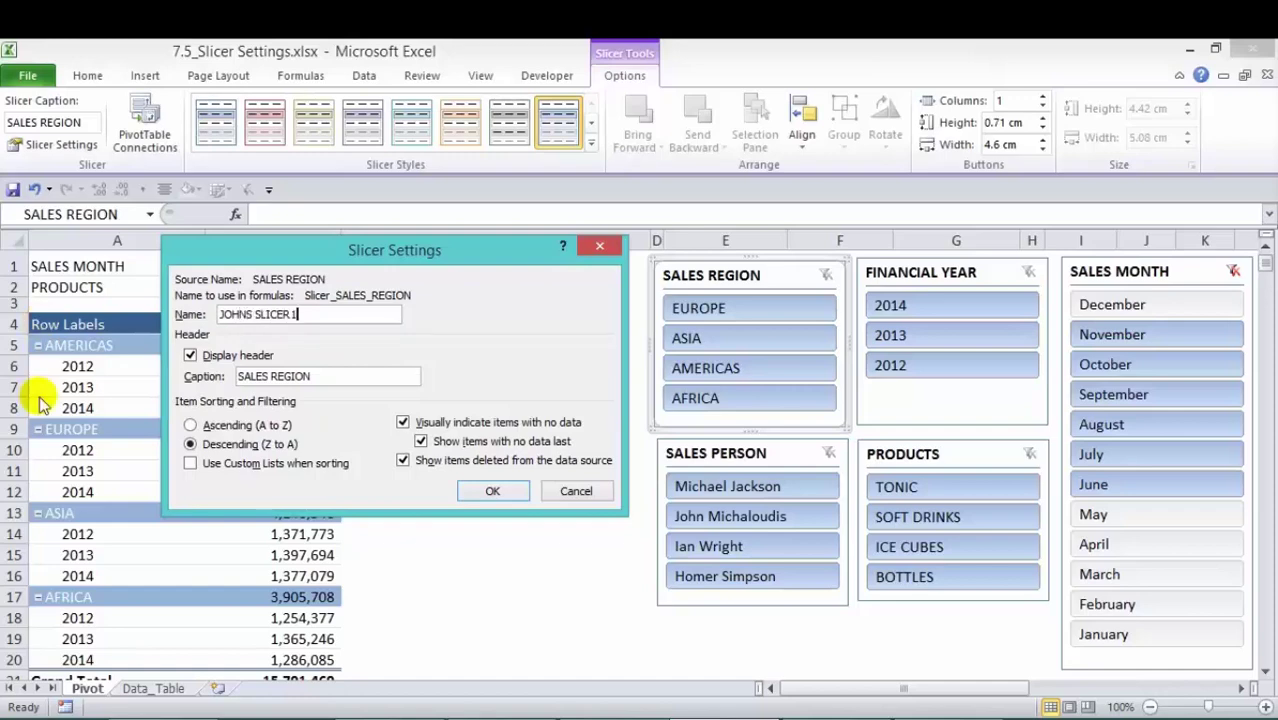
click(491, 490)
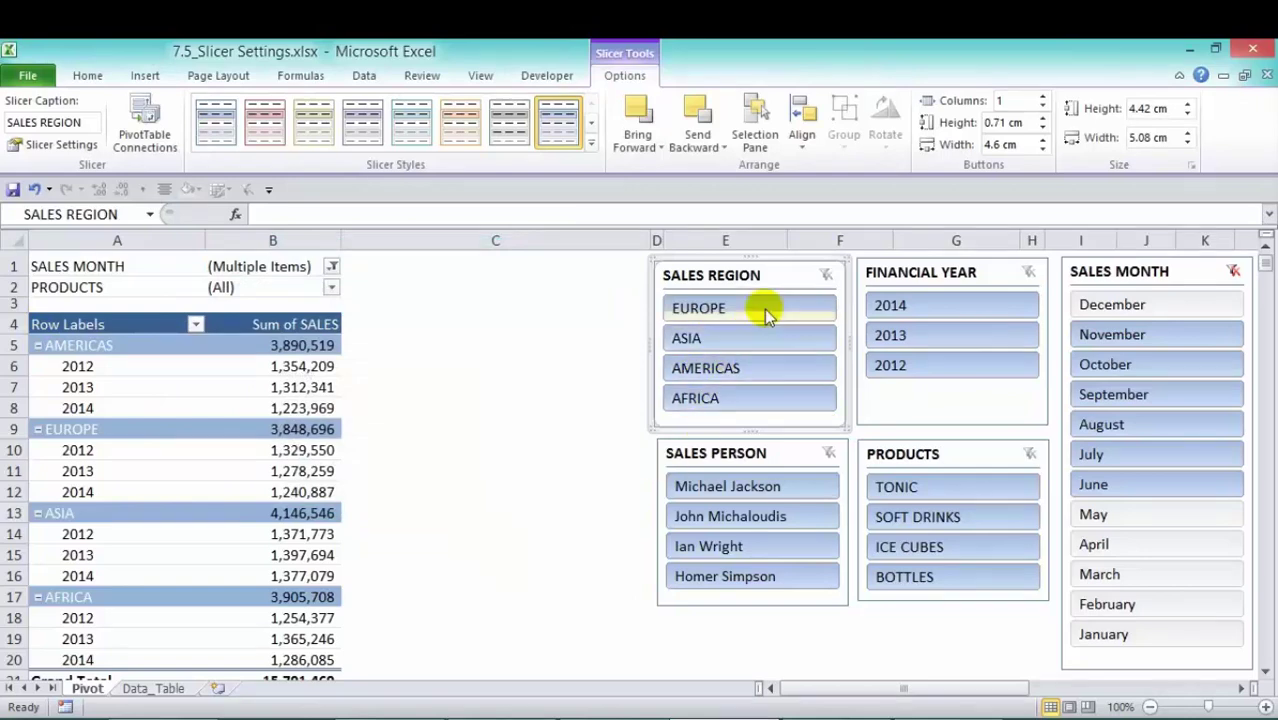
click(150, 214)
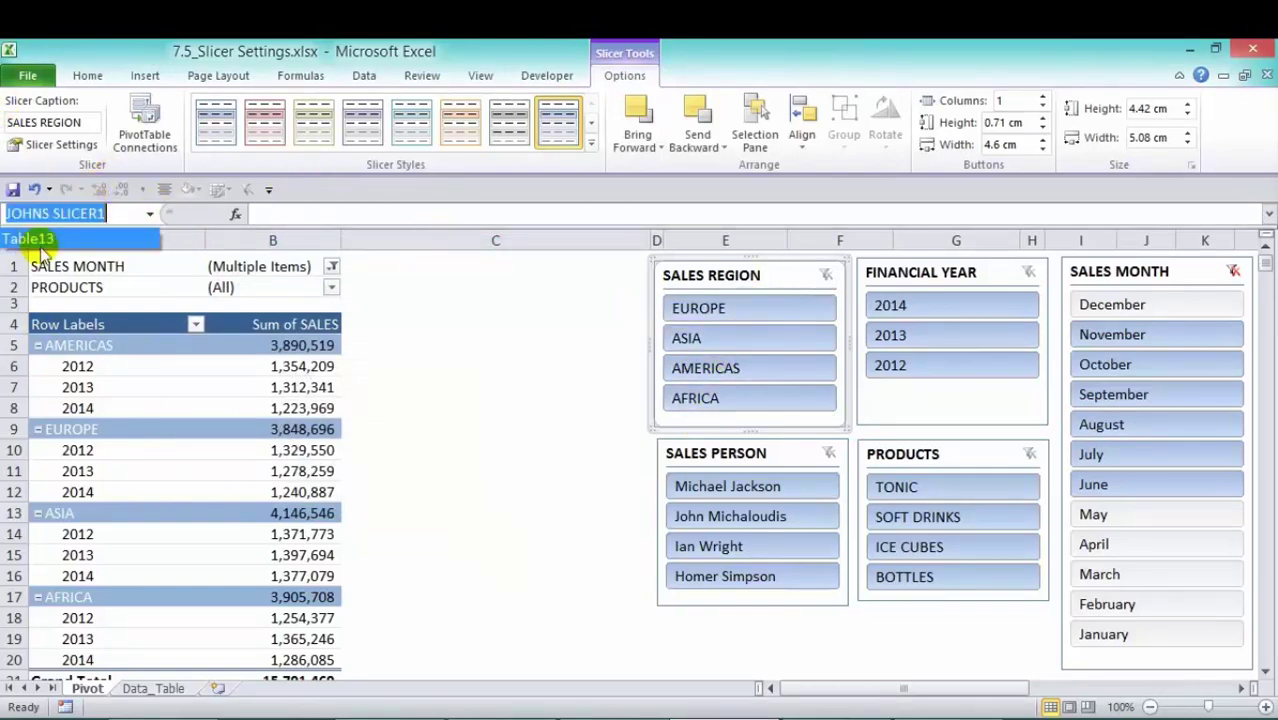
click(778, 283)
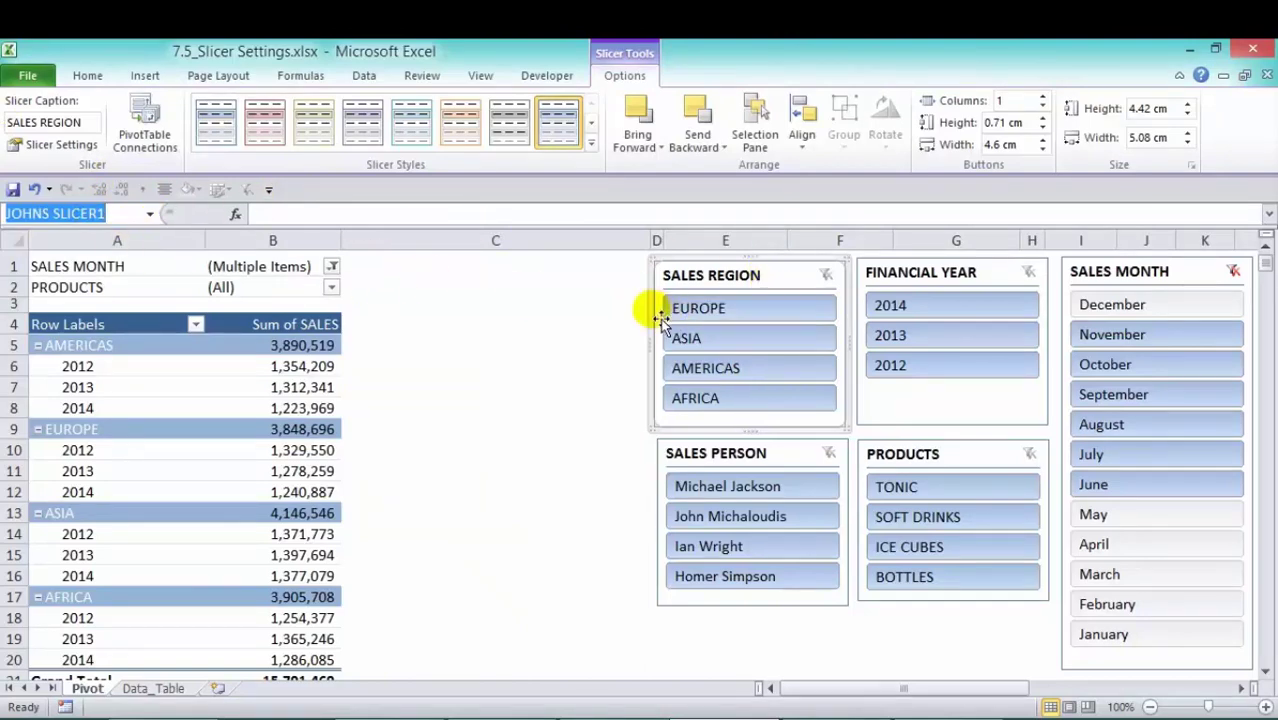
- Turn off the header display of the SALES REGION slicer in its slicer settings
right_click(755, 275)
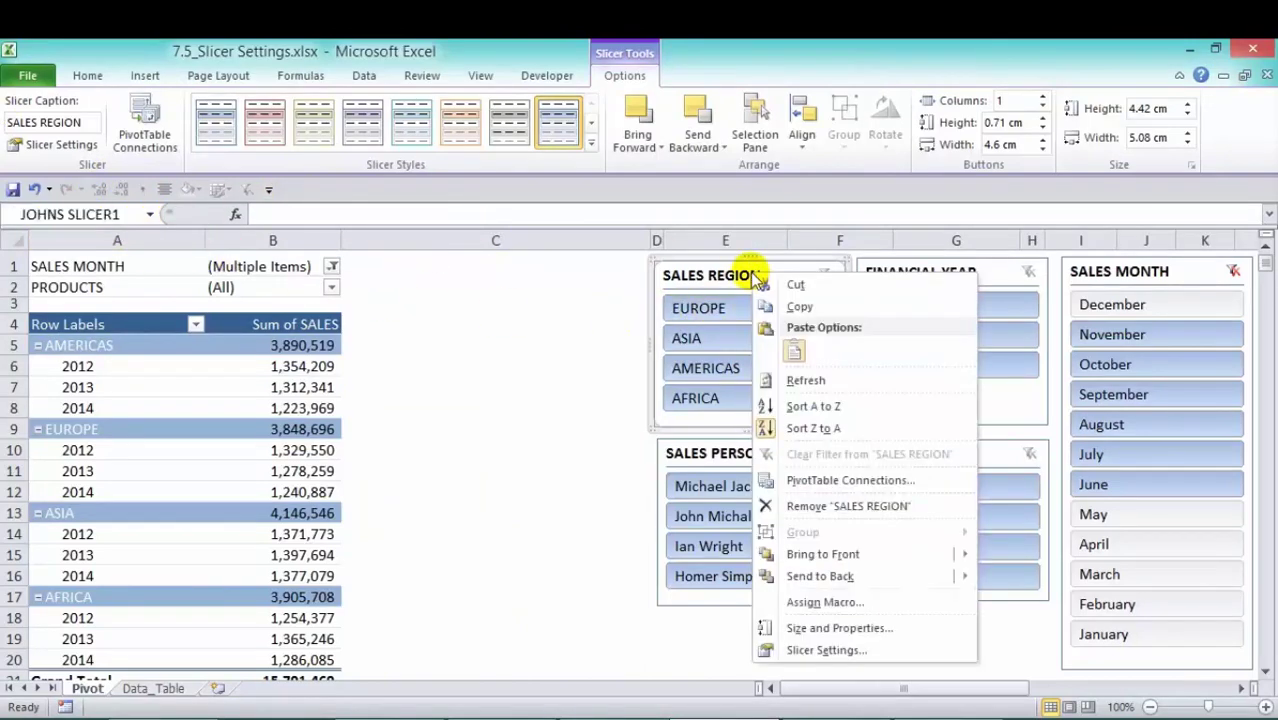
click(847, 652)
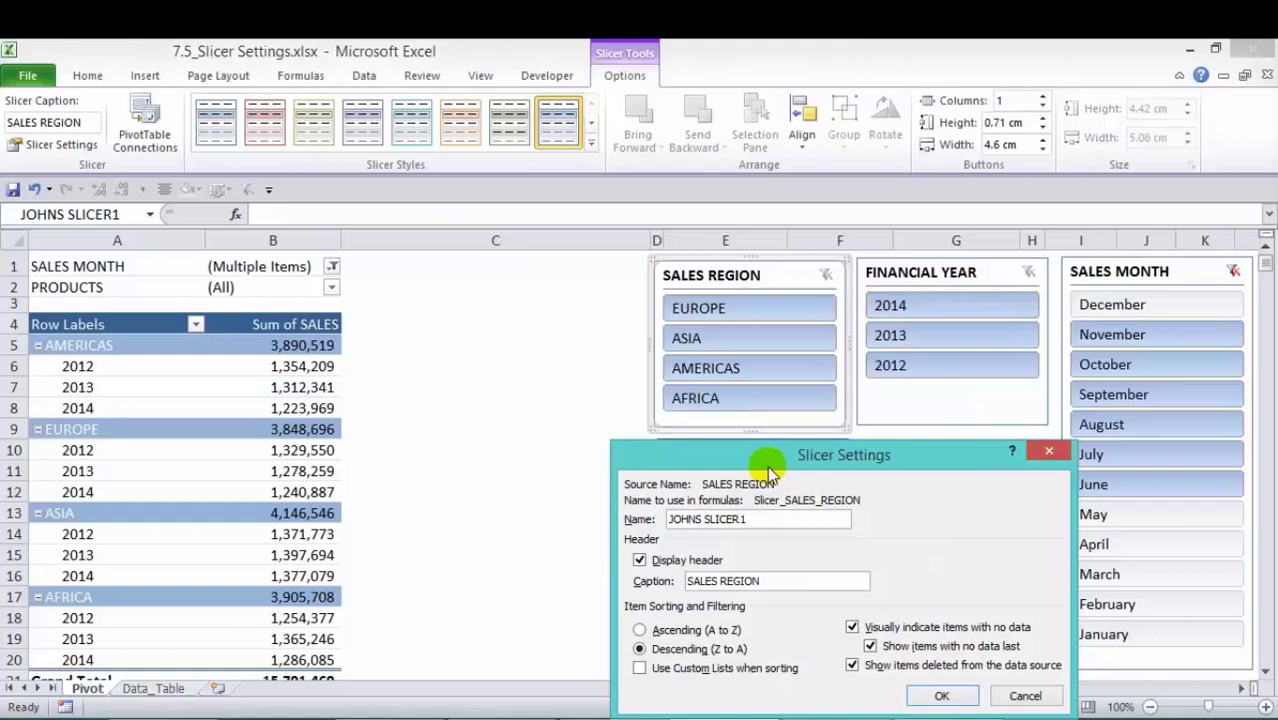
drag(767, 458, 323, 234)
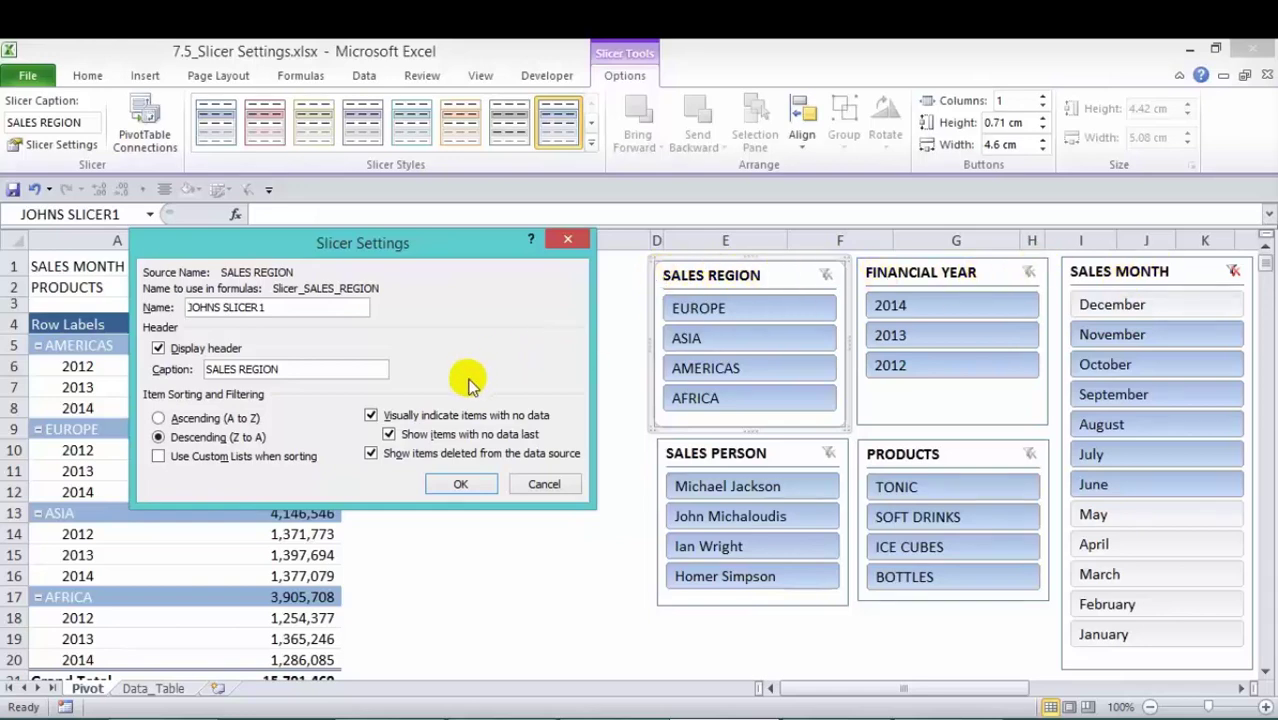
click(178, 352)
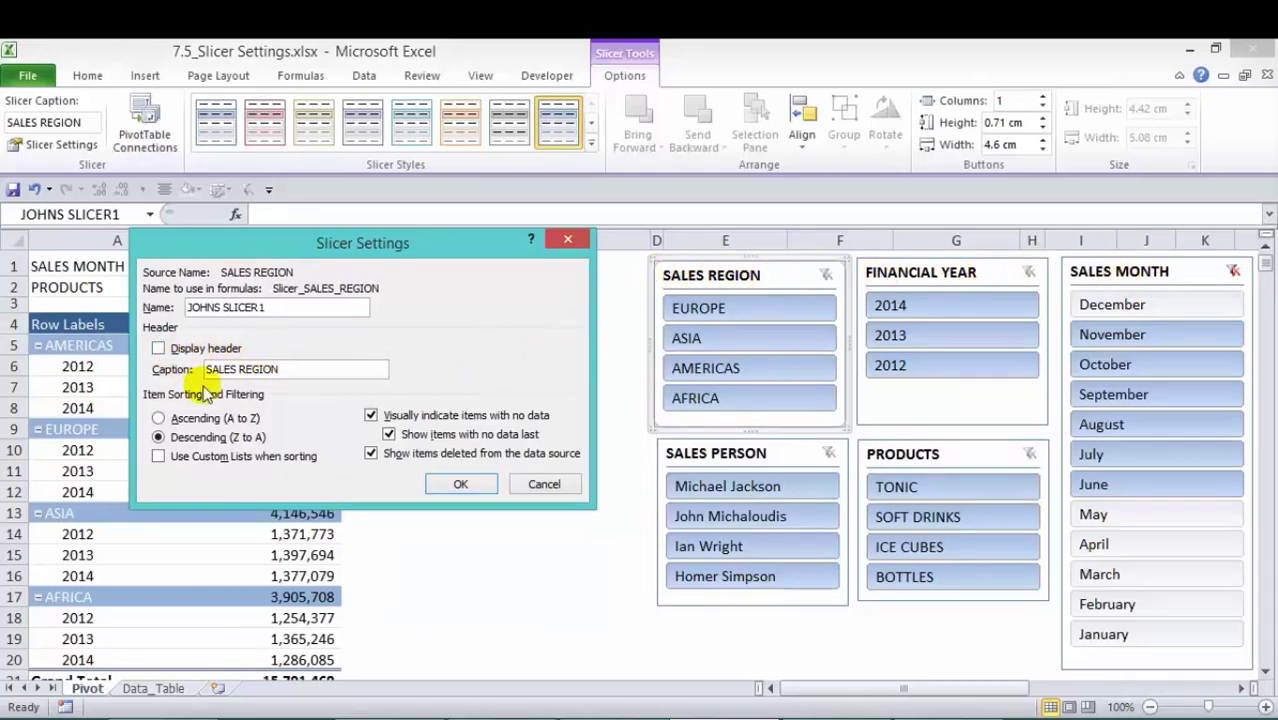
click(457, 487)
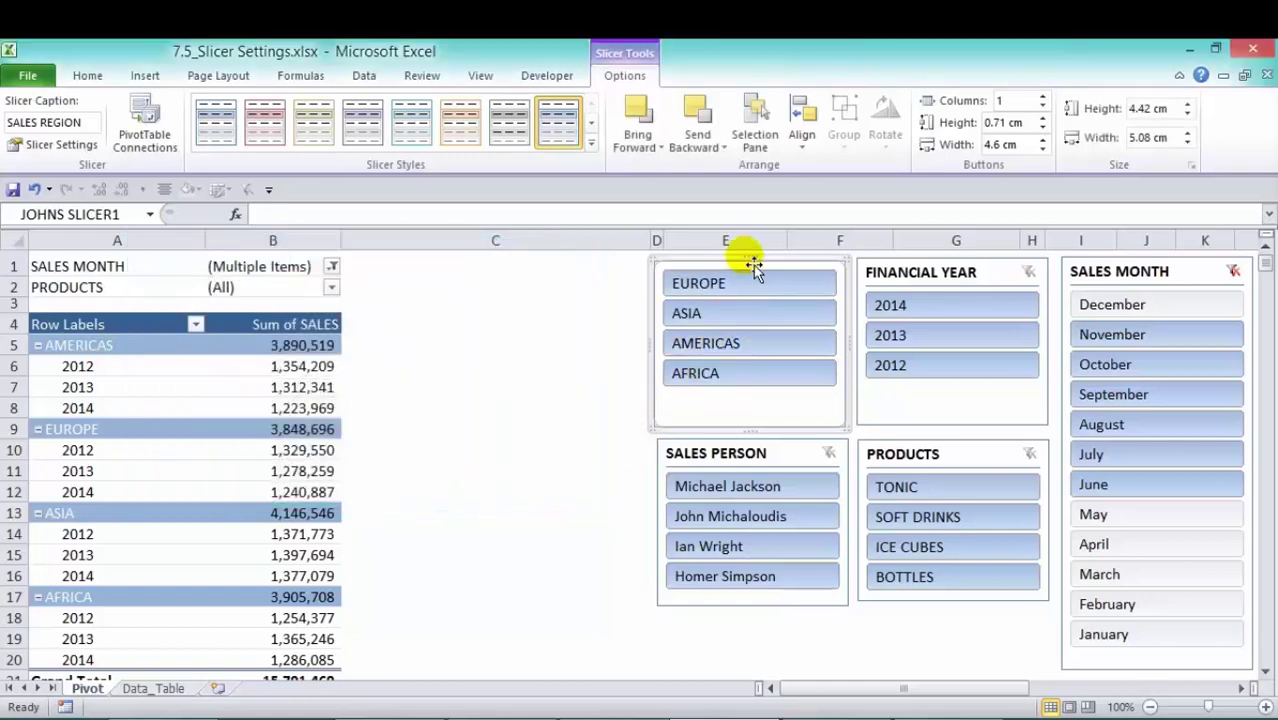
- Display the region slicer's header again and set its caption to SALES CONTINENTS
right_click(764, 266)
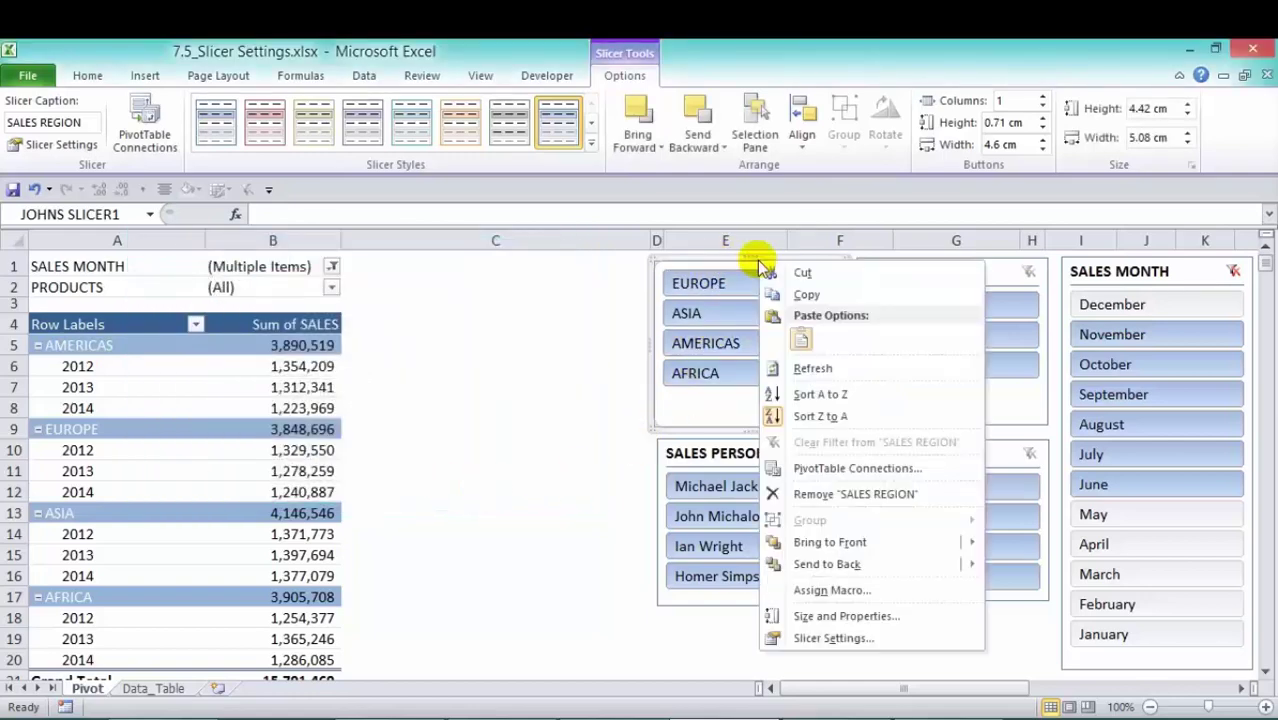
click(822, 637)
drag(710, 427, 219, 217)
click(120, 325)
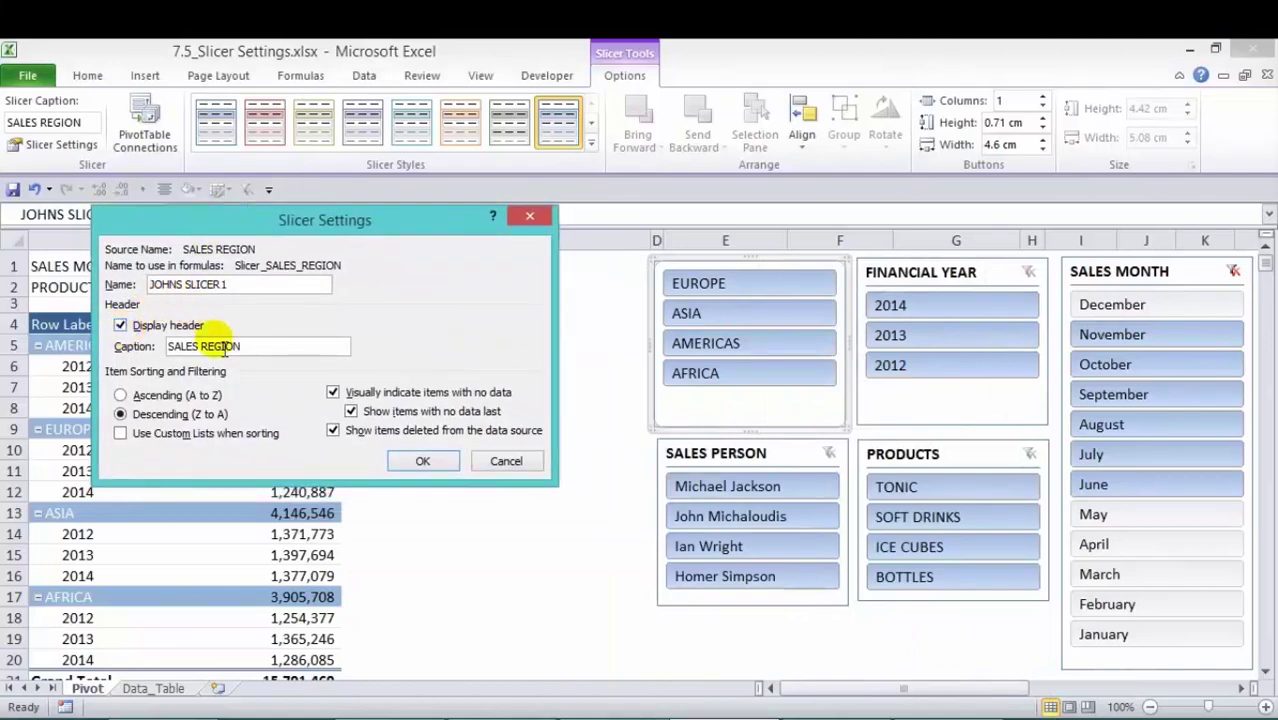
click(253, 348)
drag(253, 348, 124, 341)
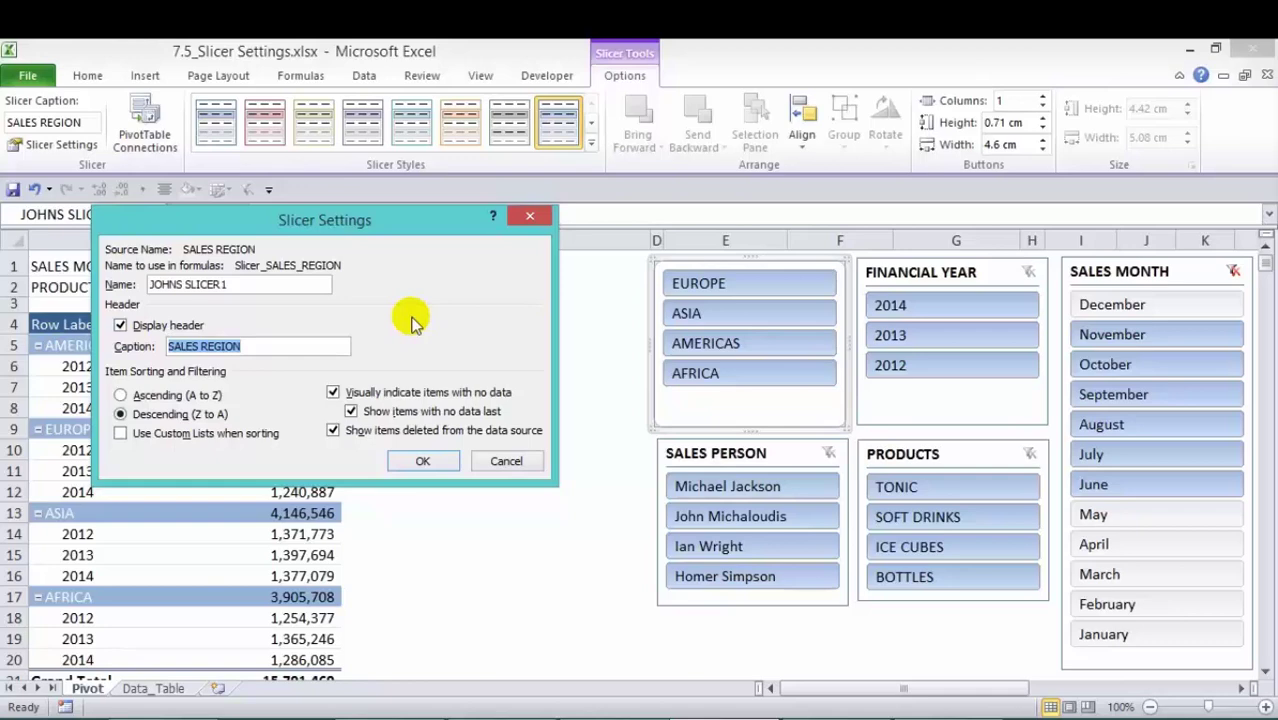
text(SAL)
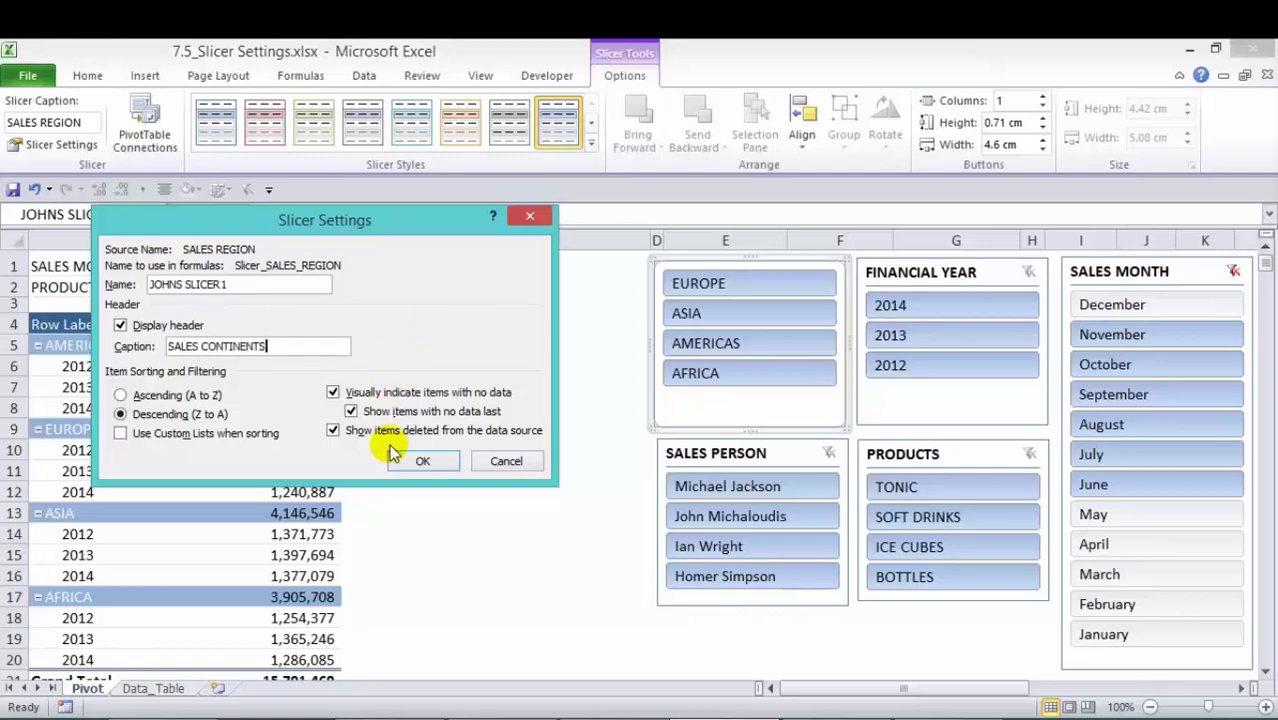
click(422, 461)
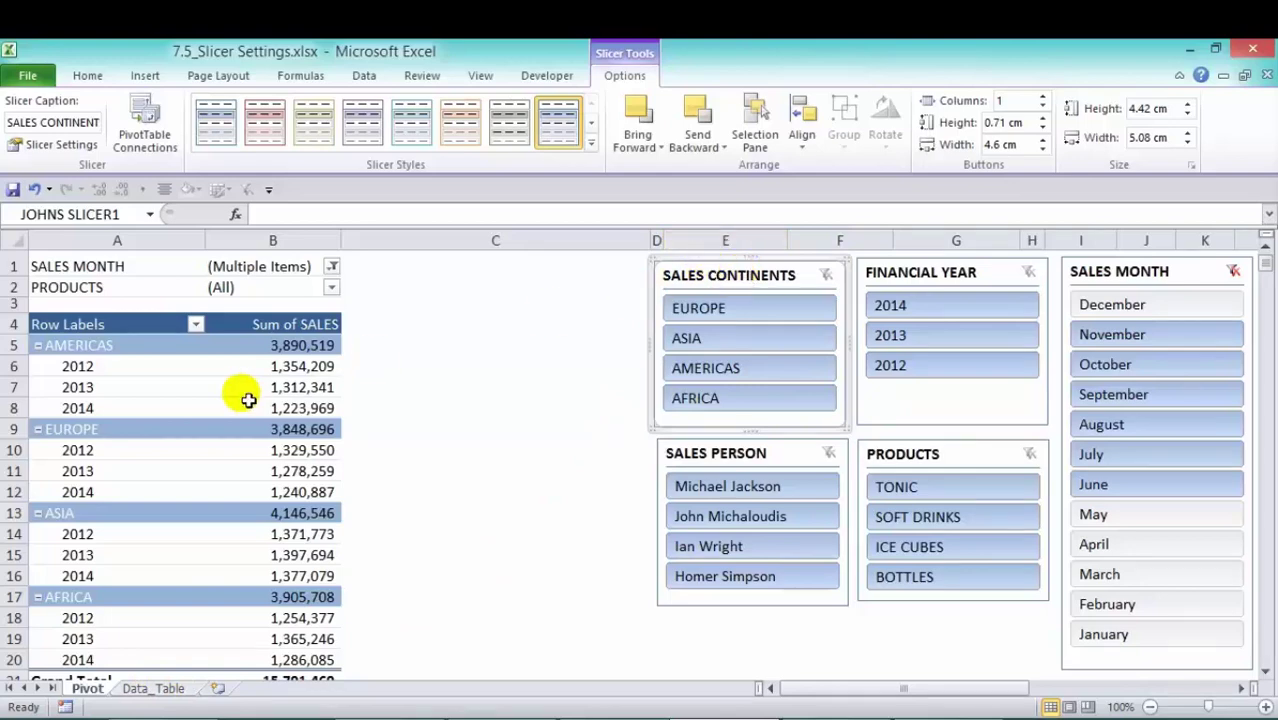
- Check the region field's name in the PivotTable Field List and close the list
click(285, 389)
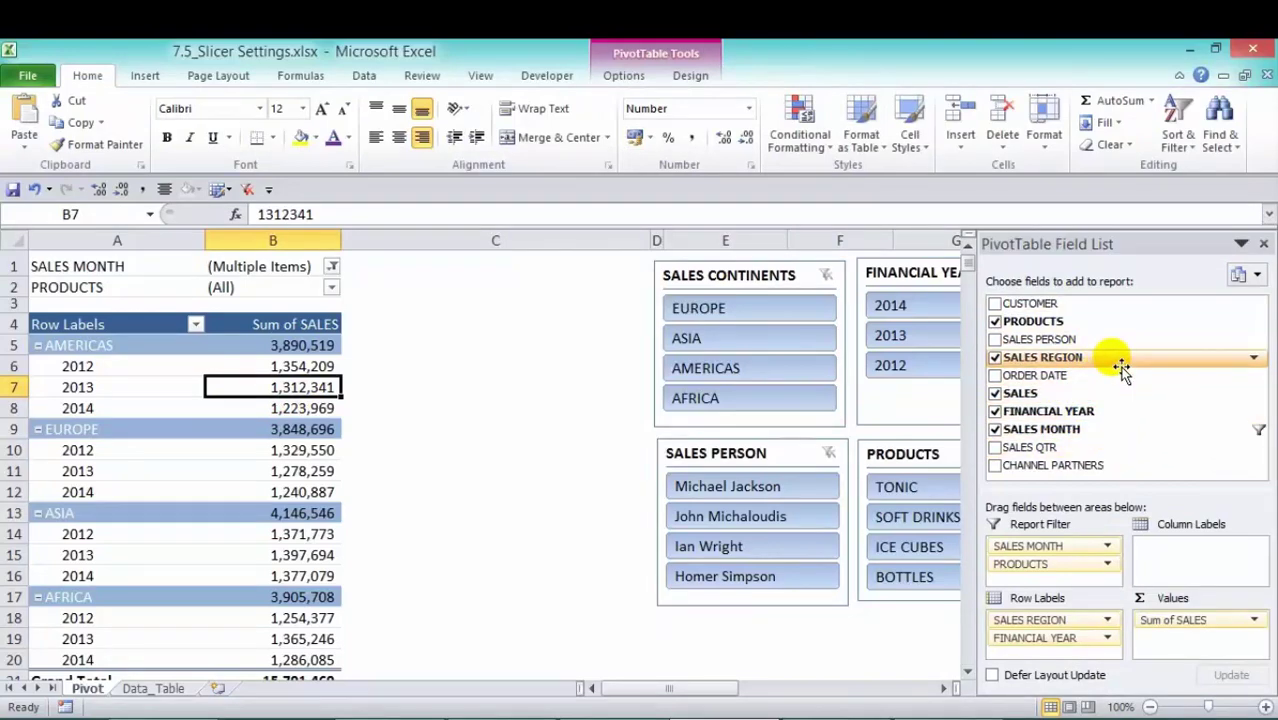
click(1262, 243)
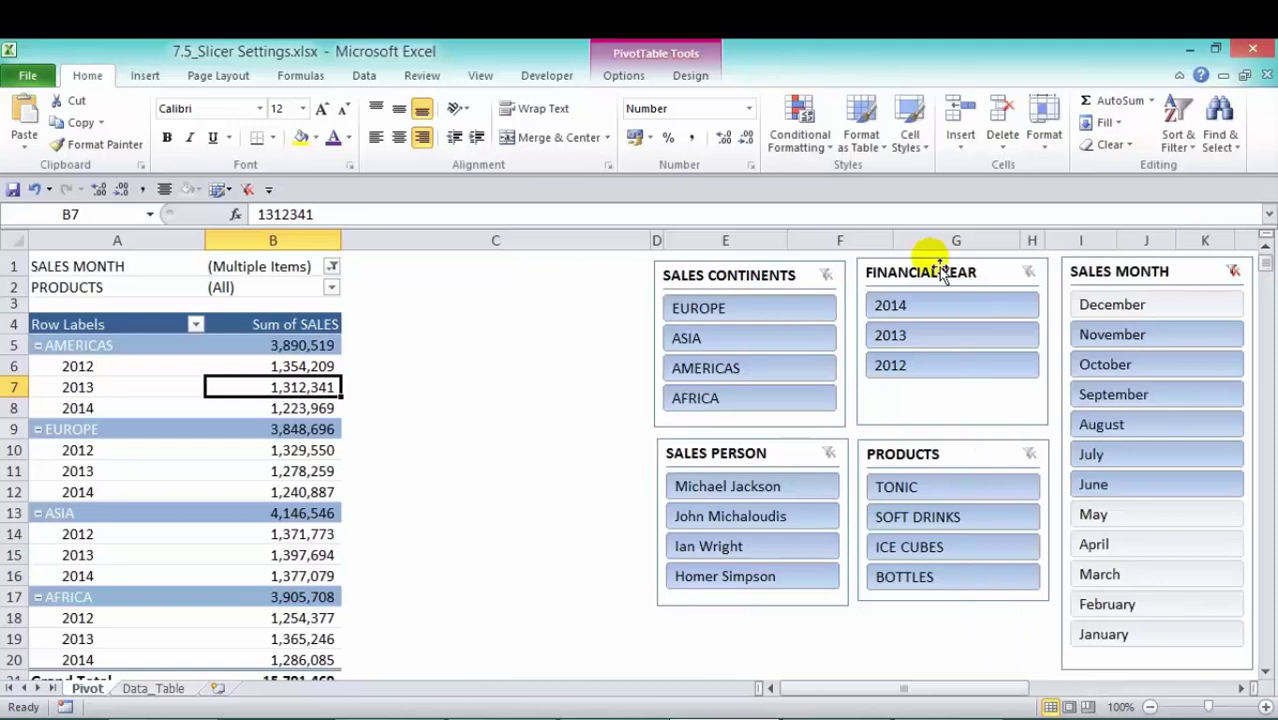
- Sort the SALES CONTINENTS slicer's items ascending (A to Z) through its settings, and return them to Z to A order
right_click(776, 284)
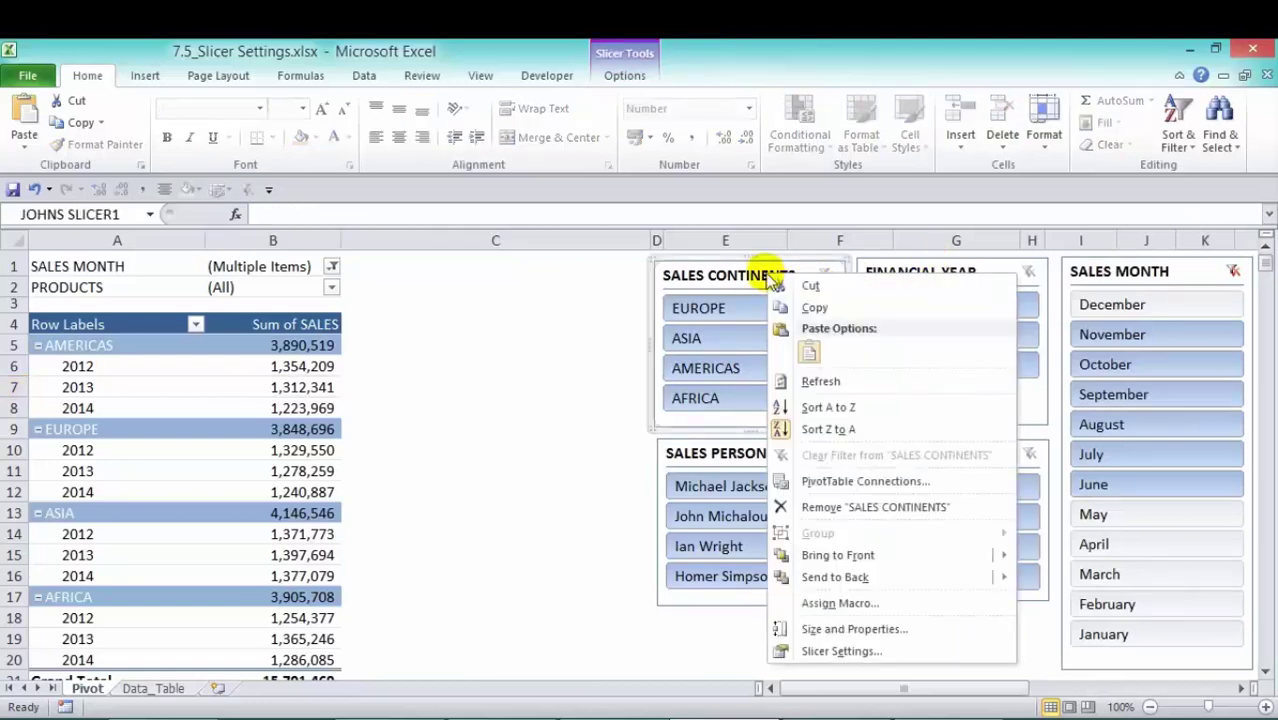
click(845, 651)
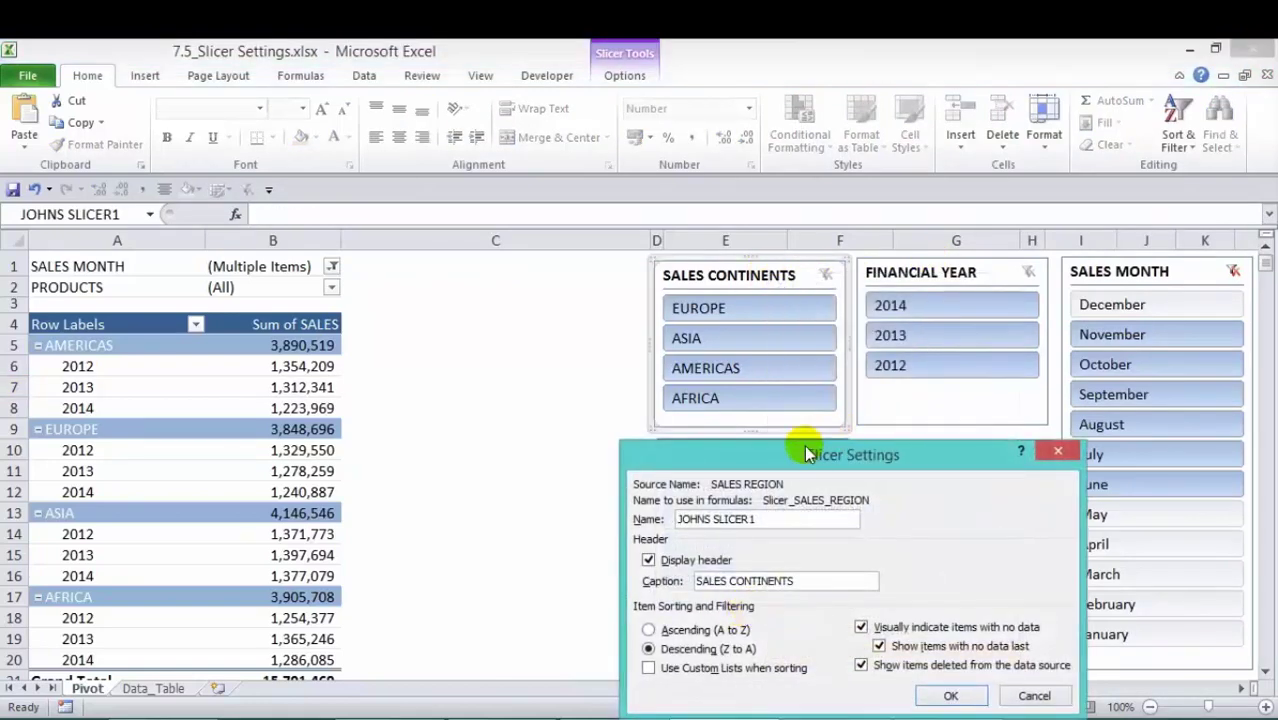
drag(804, 453, 310, 228)
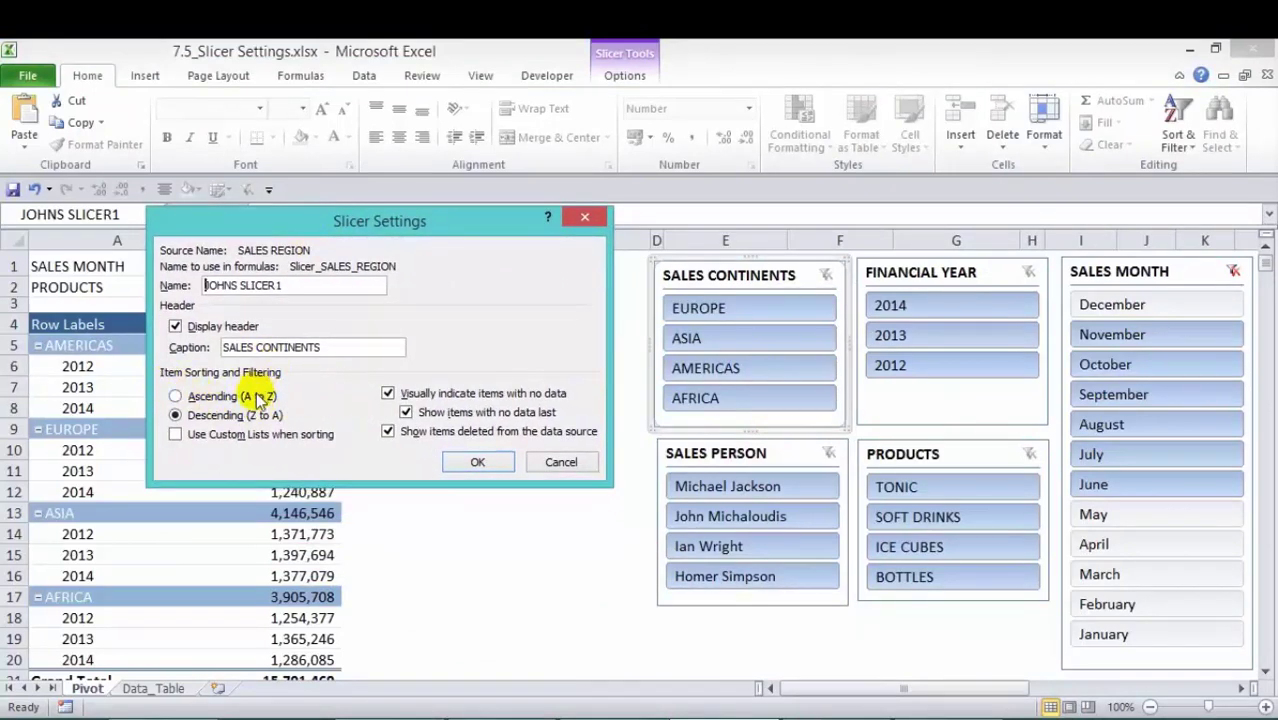
click(175, 397)
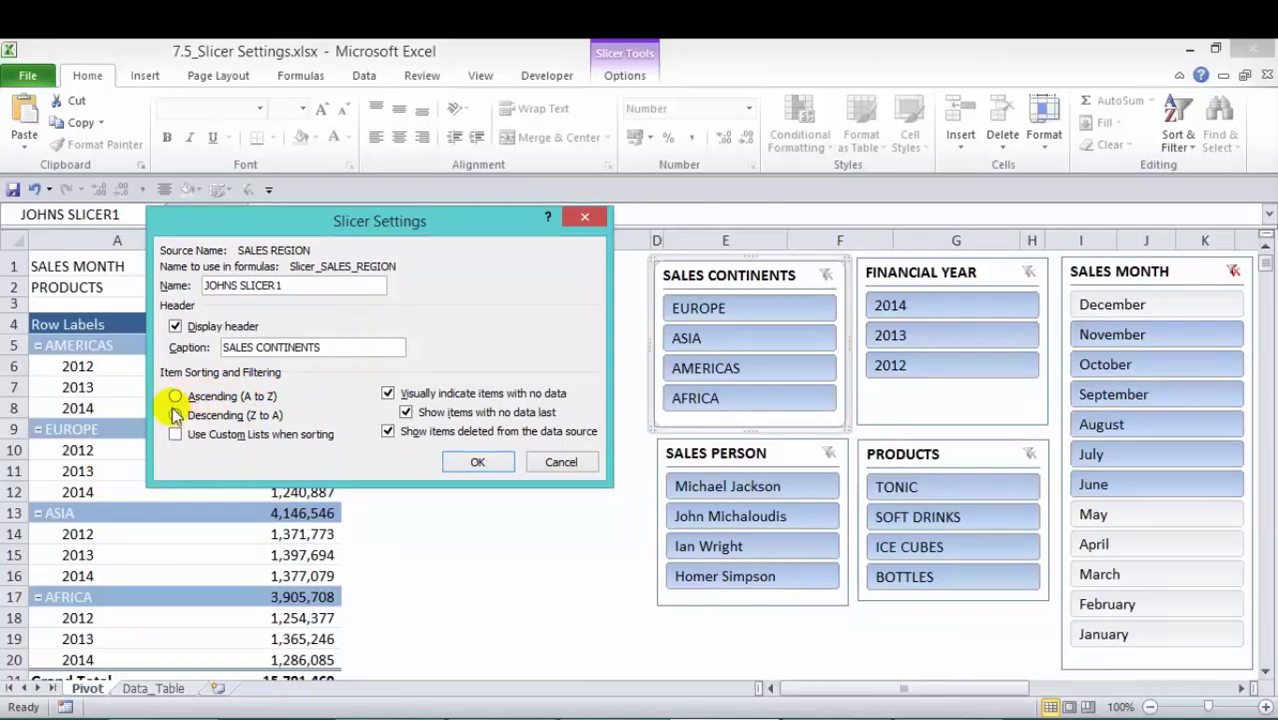
click(474, 459)
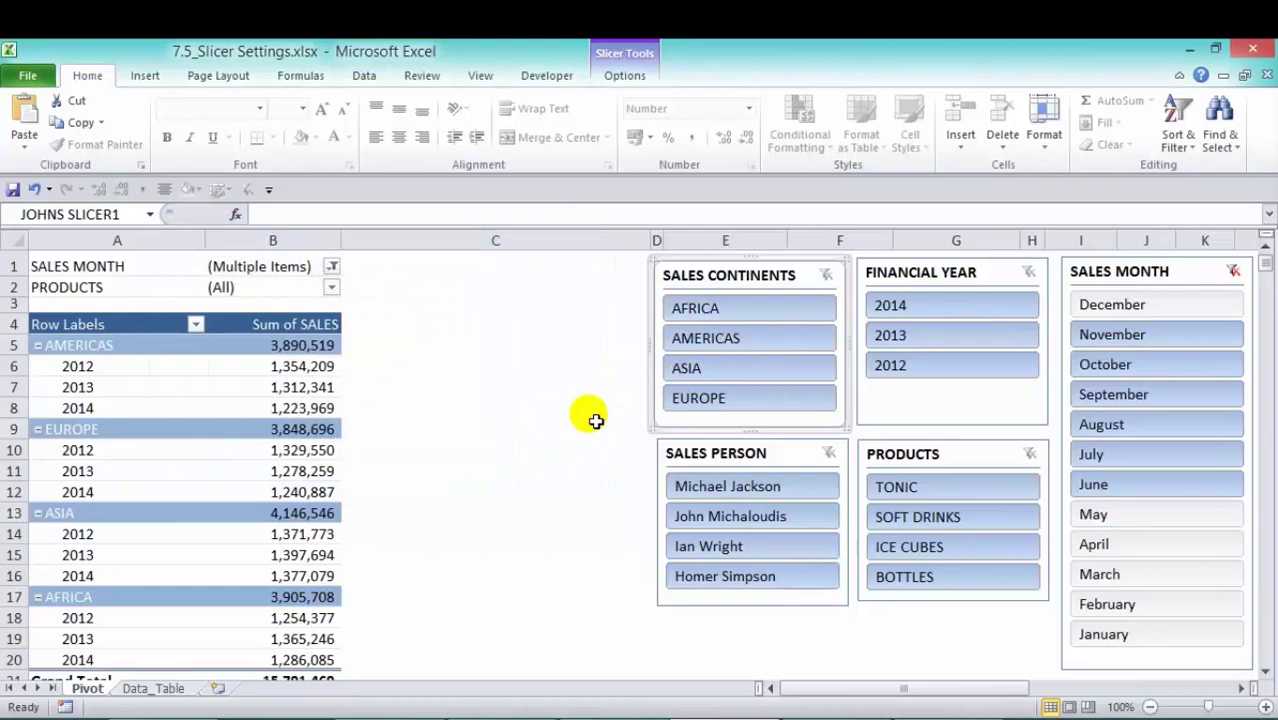
right_click(728, 282)
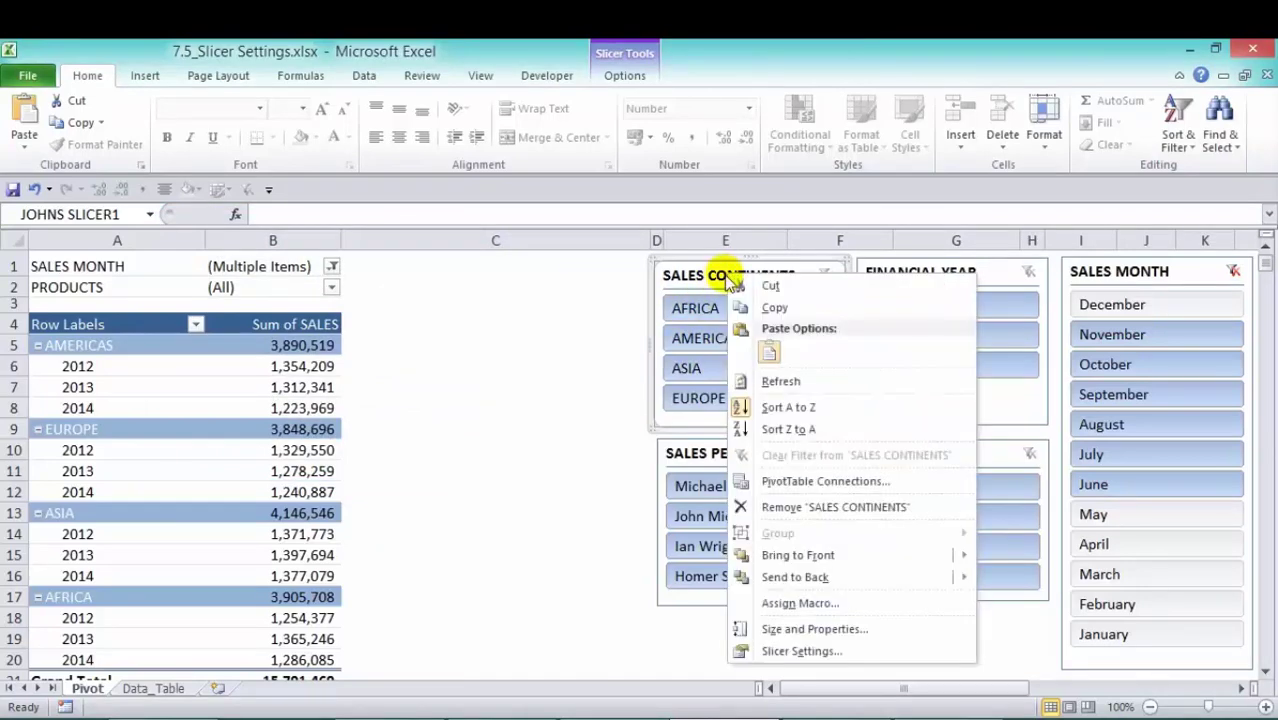
click(818, 428)
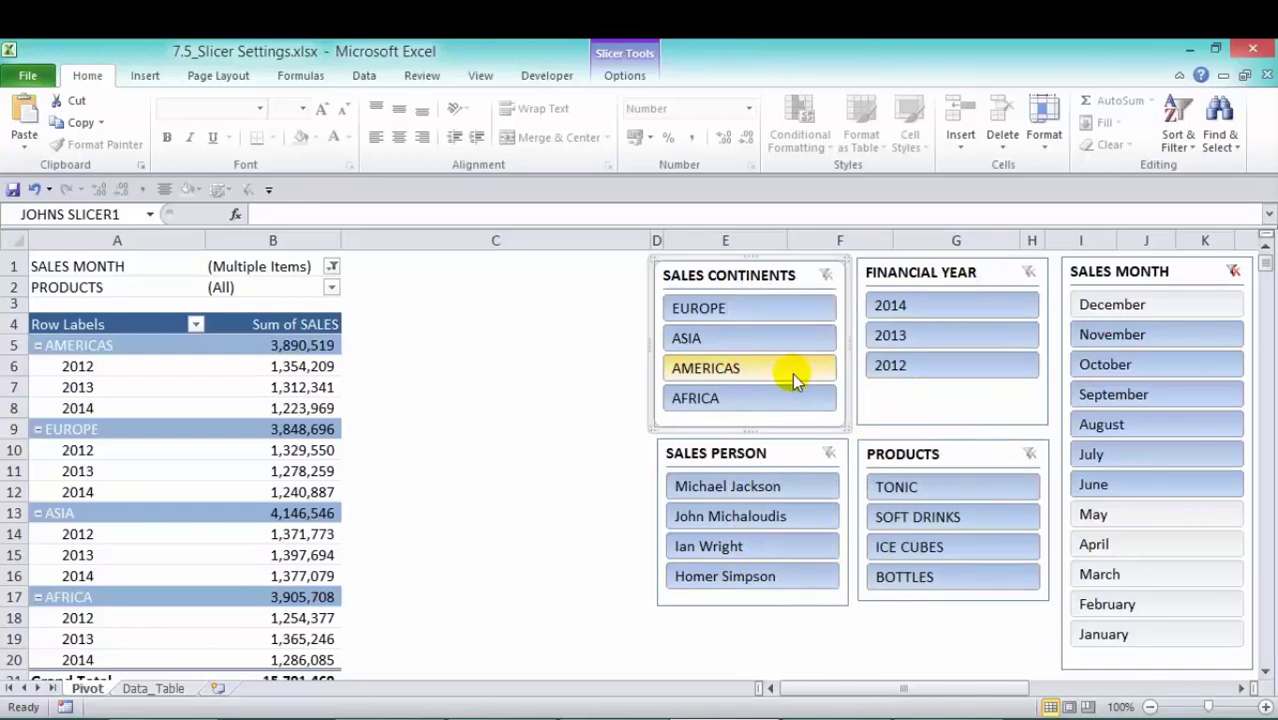
- Set the SALES CONTINENTS slicer to use custom lists when sorting, in ascending (A to Z) order
right_click(752, 270)
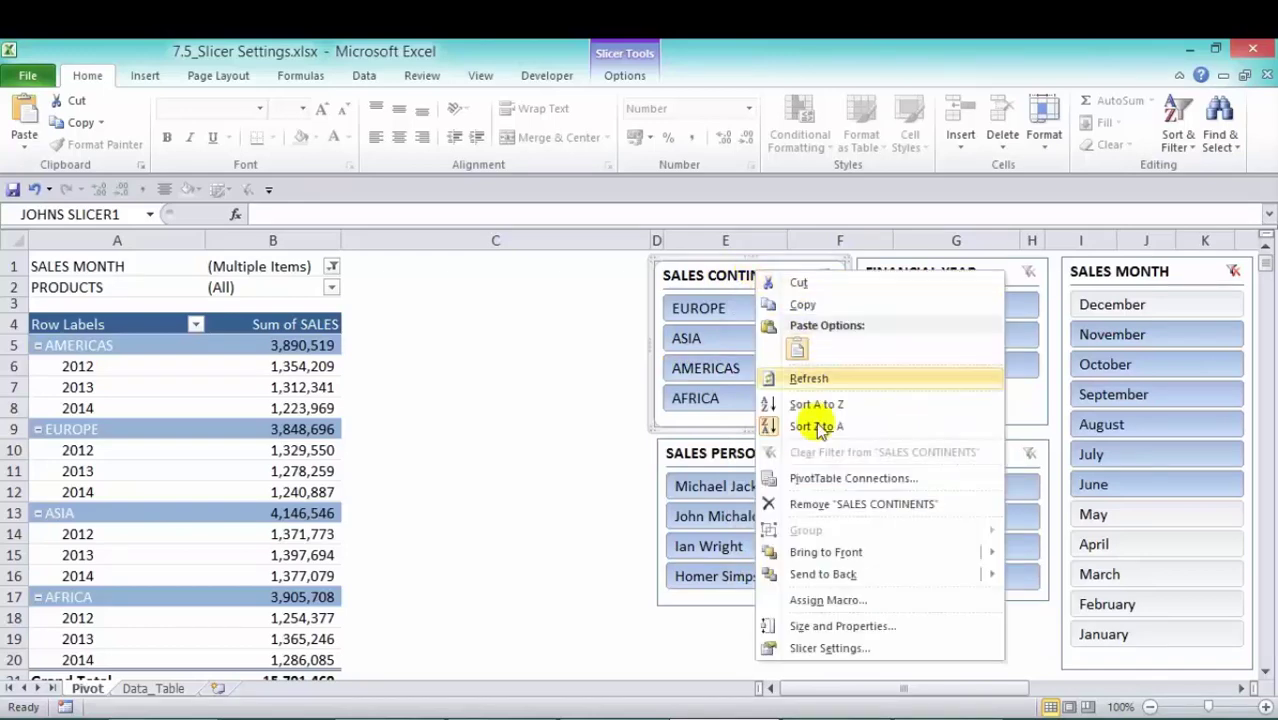
click(818, 650)
drag(685, 452, 248, 213)
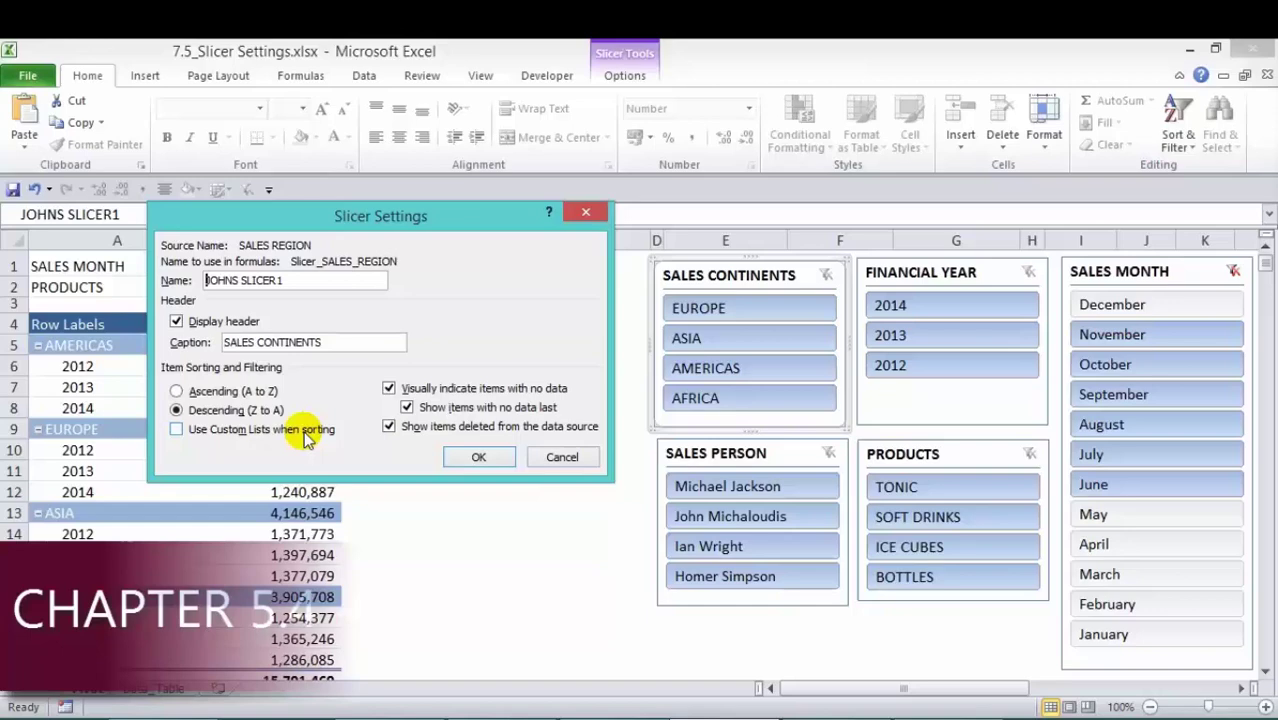
click(176, 429)
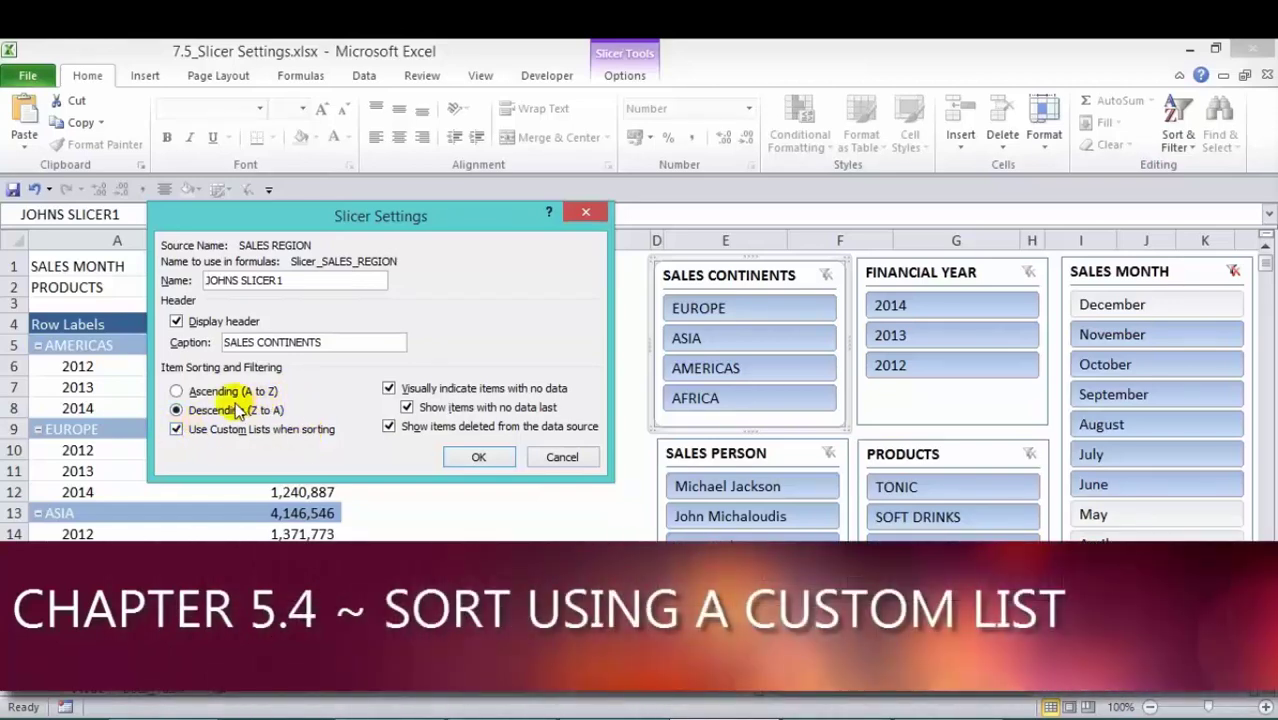
click(177, 391)
click(477, 457)
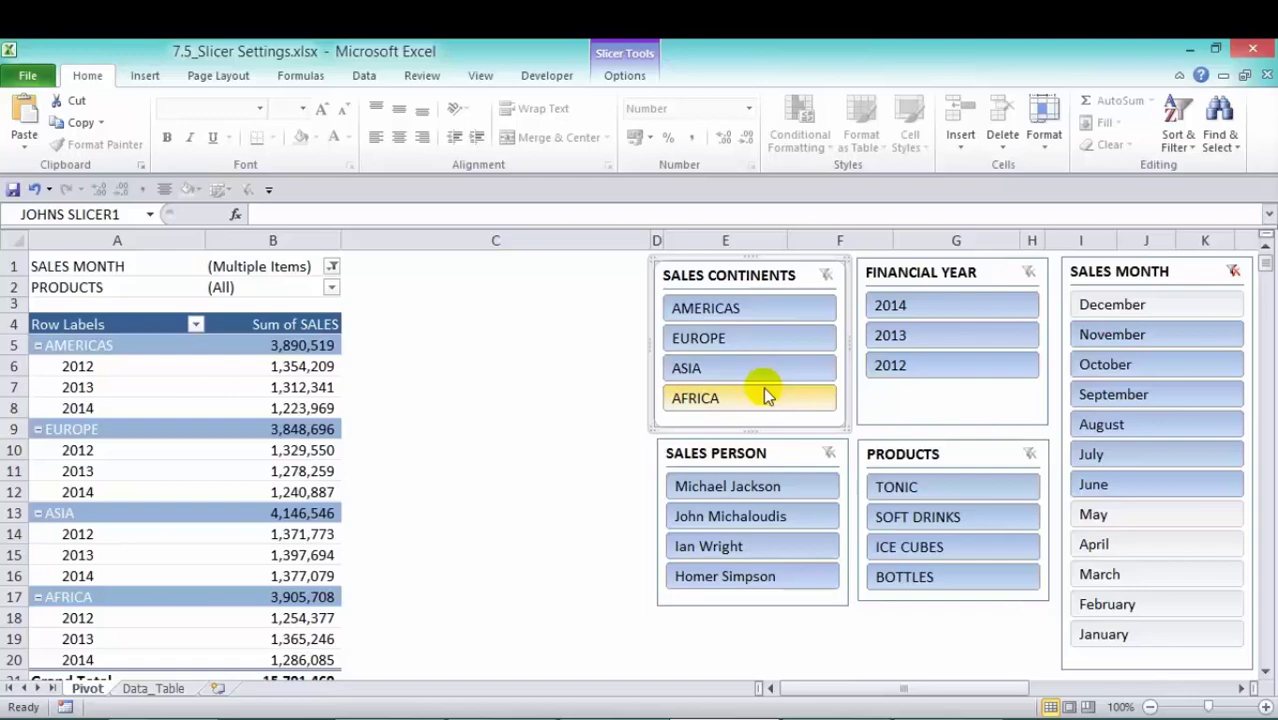
- Examine the entries of the AMERICAS, EUROPE, ASIA, AFRICA custom list in the advanced options, and leave without changes
click(30, 76)
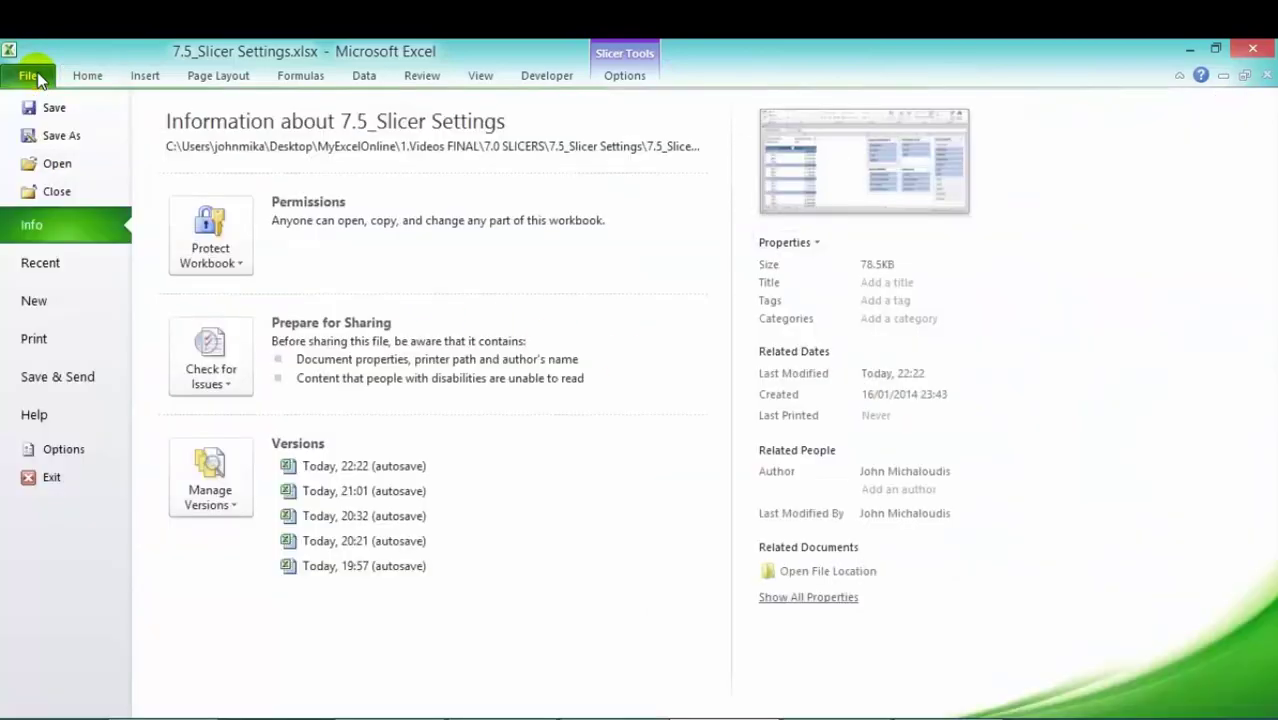
click(62, 449)
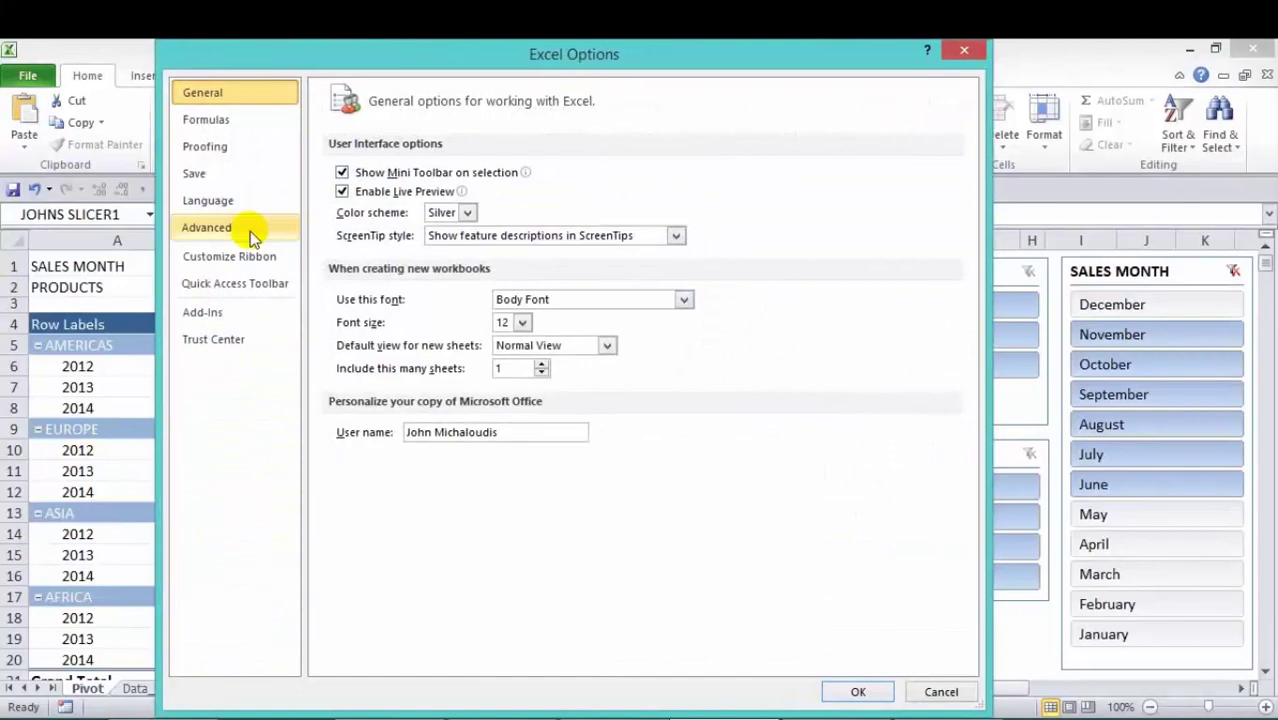
click(250, 231)
scroll(689, 316, down, 3)
scroll(689, 316, down, 20)
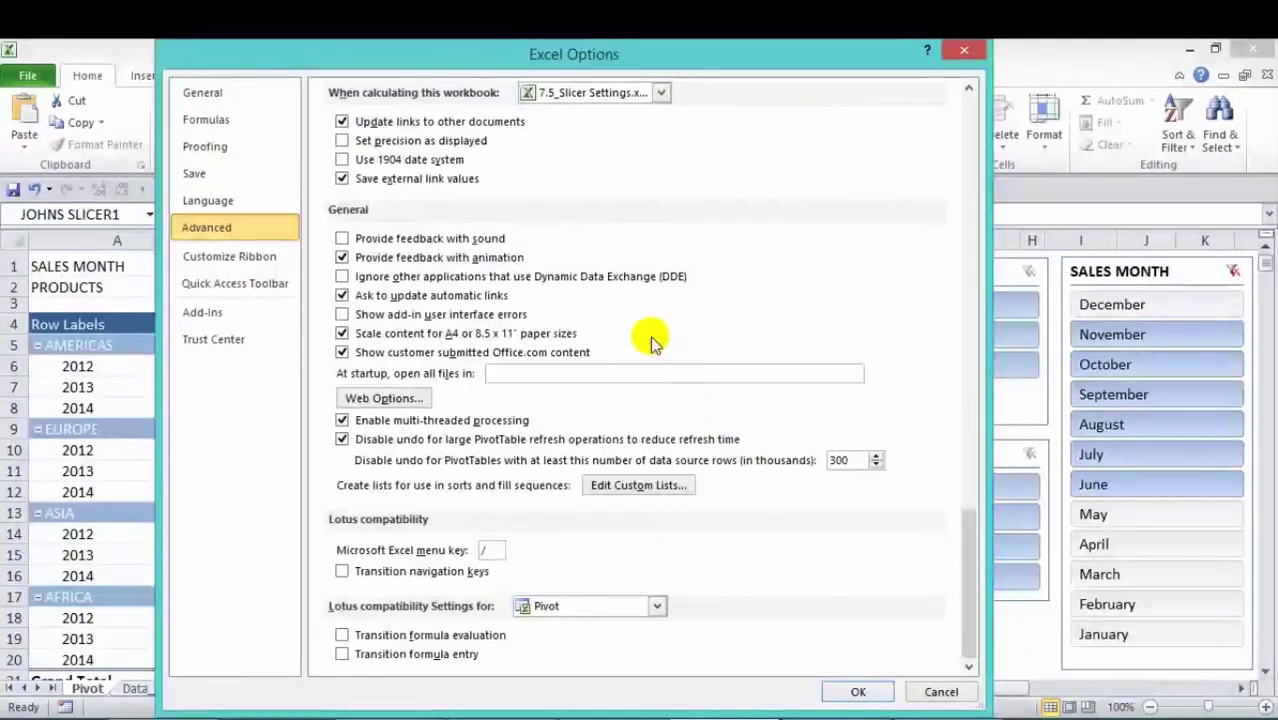
click(636, 485)
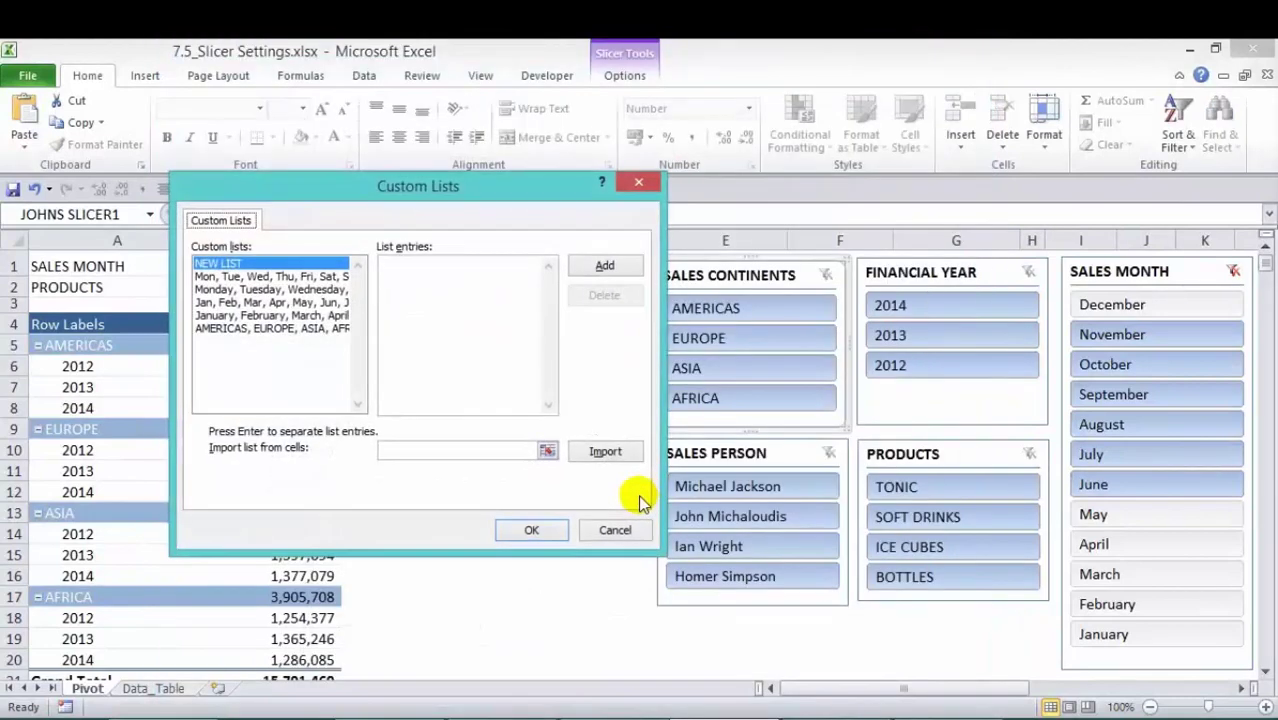
click(305, 329)
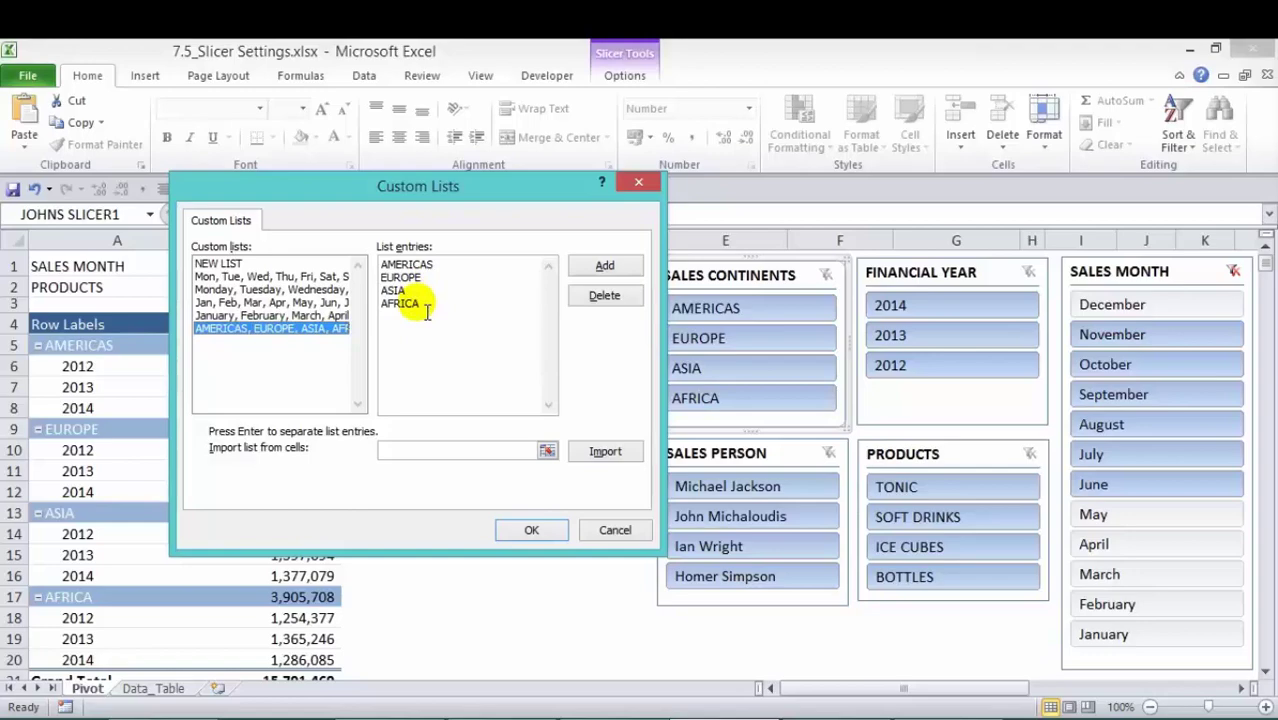
click(607, 531)
click(846, 688)
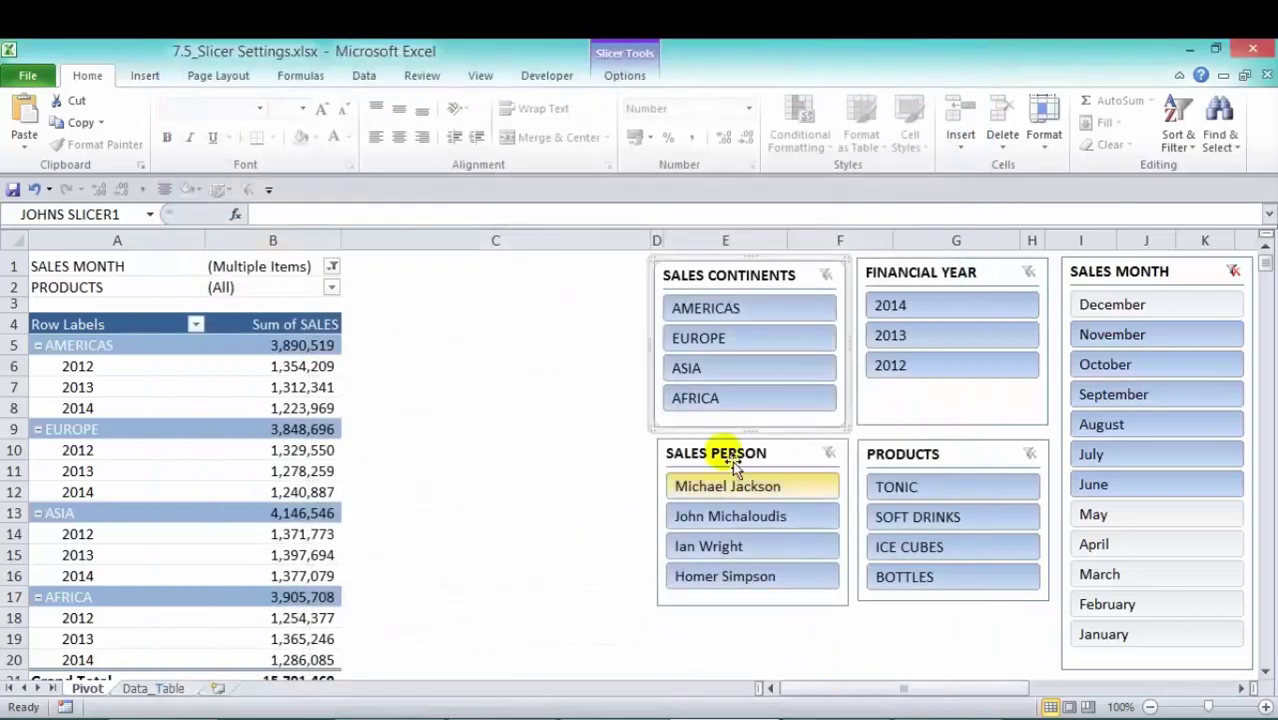
- Review the SALES CONTINENTS slicer's settings for sorting and for items with no data, and close them
right_click(728, 272)
click(800, 652)
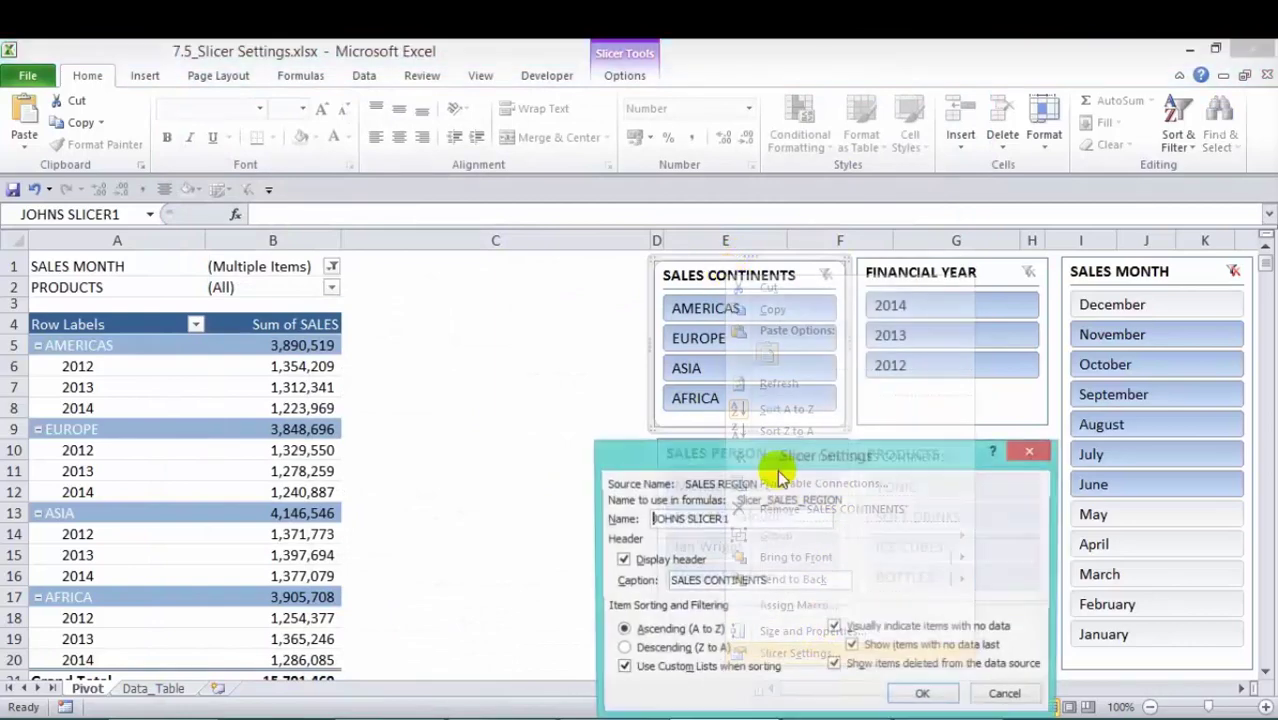
drag(785, 449, 357, 249)
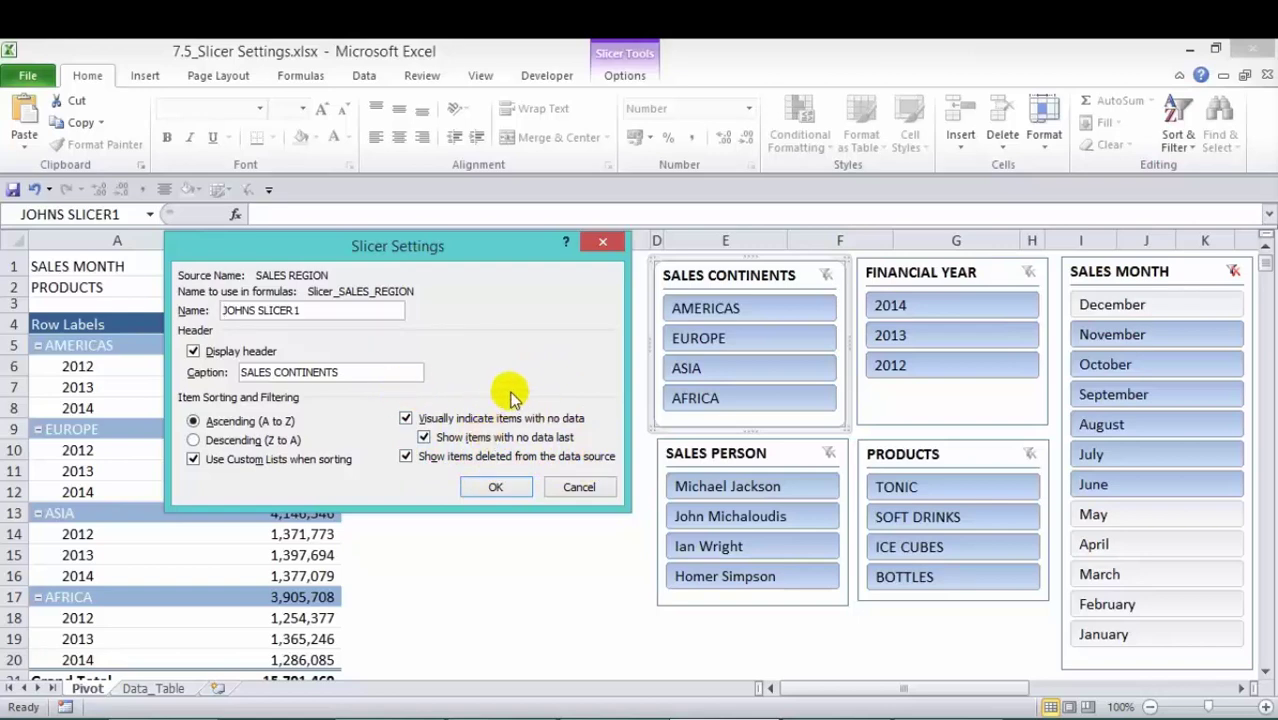
click(497, 487)
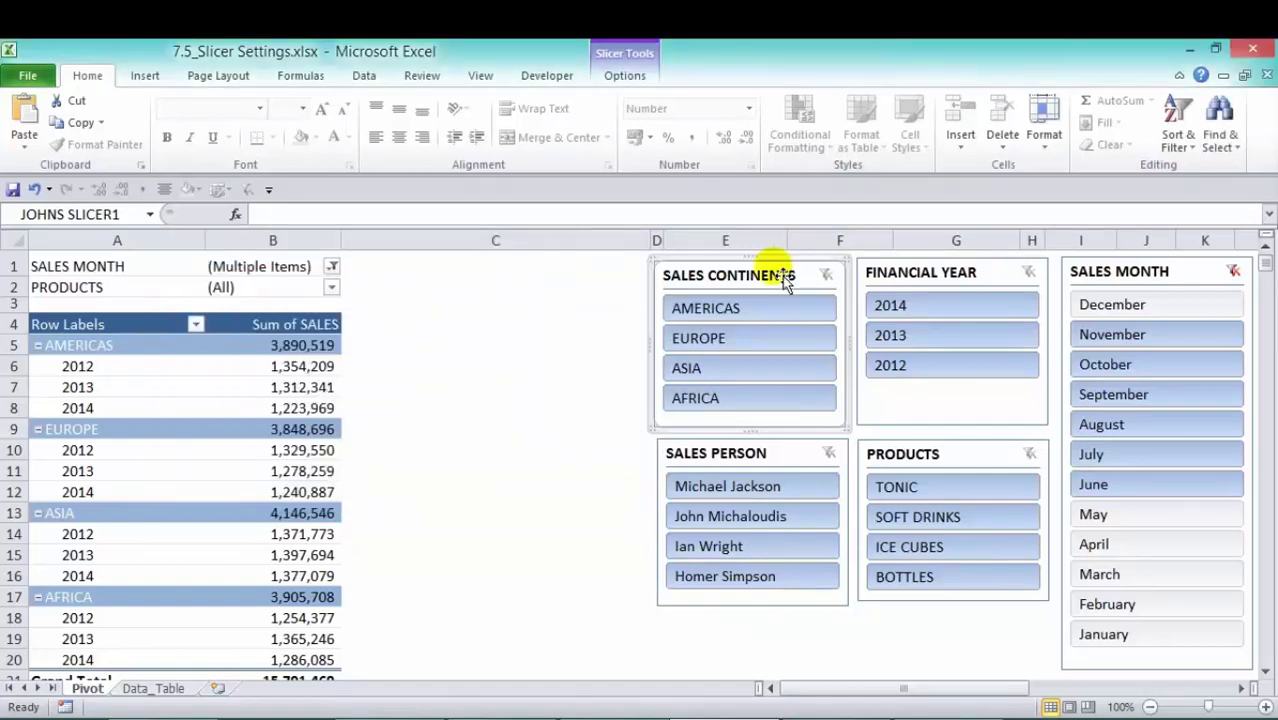
- Select all the slicers on the sheet and turn off their header display through the shared slicer settings
key(ctrl+a)
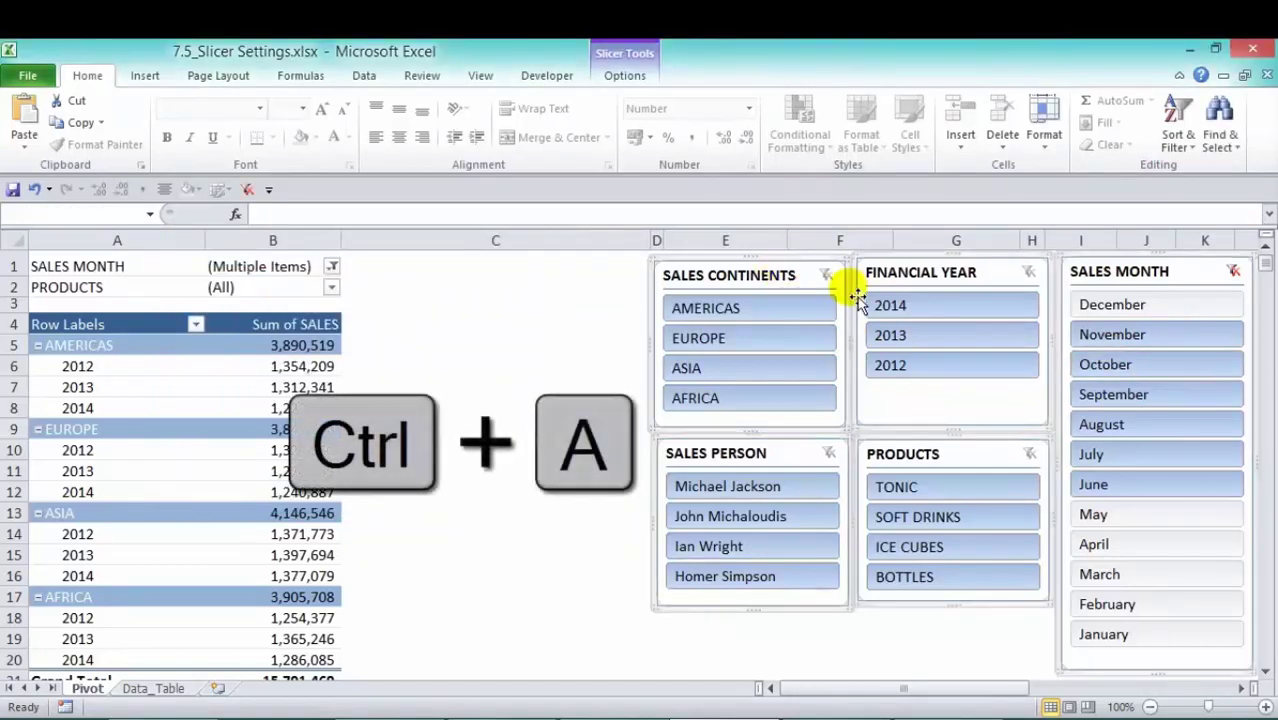
right_click(783, 282)
click(855, 657)
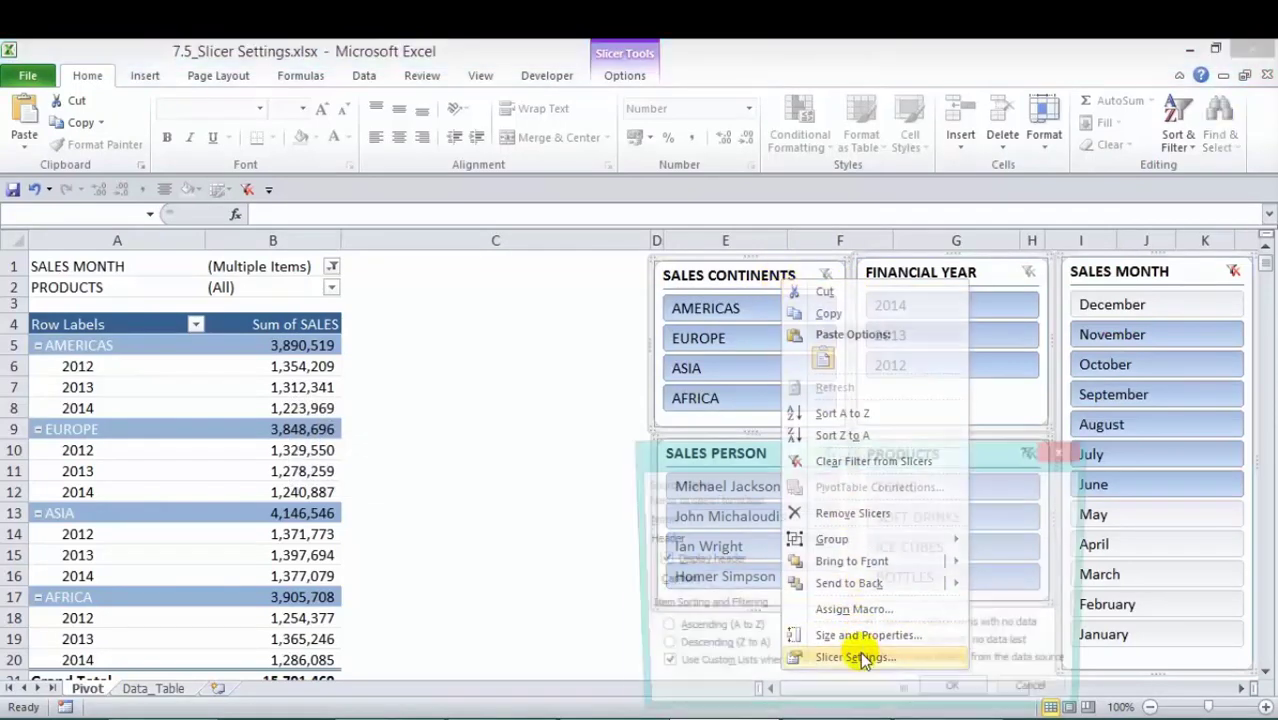
drag(575, 300, 394, 160)
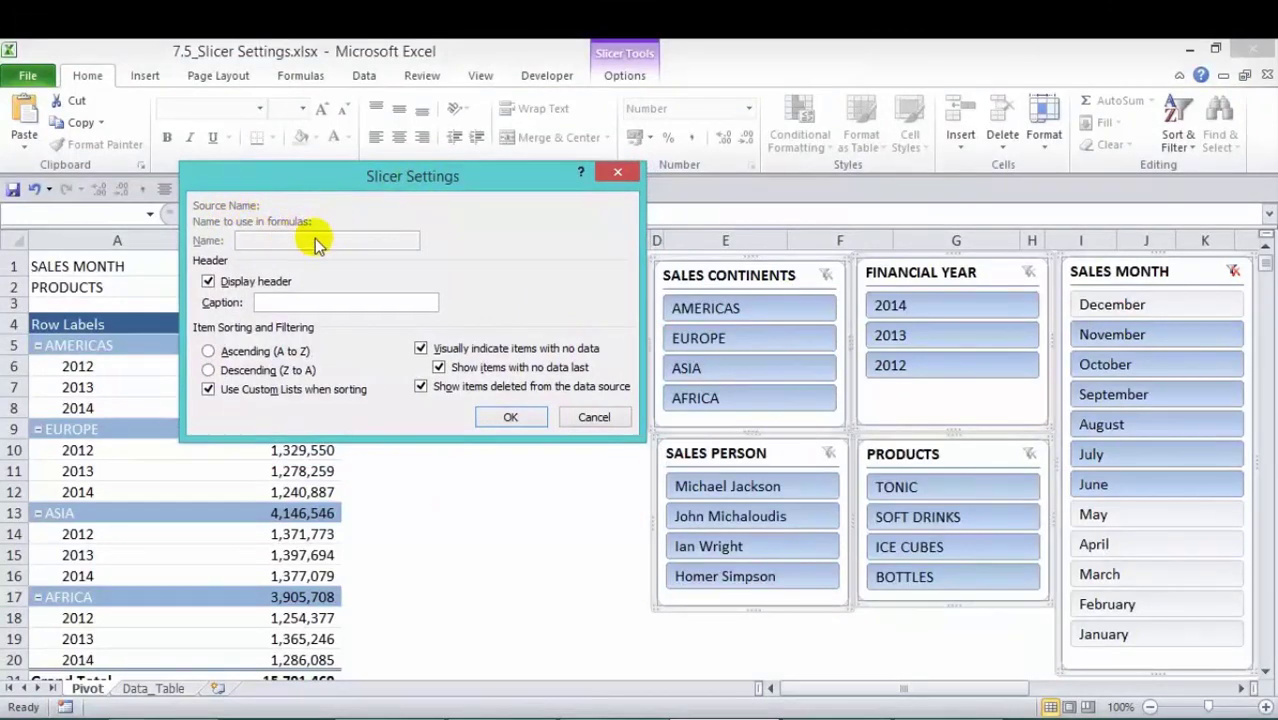
click(207, 281)
click(503, 416)
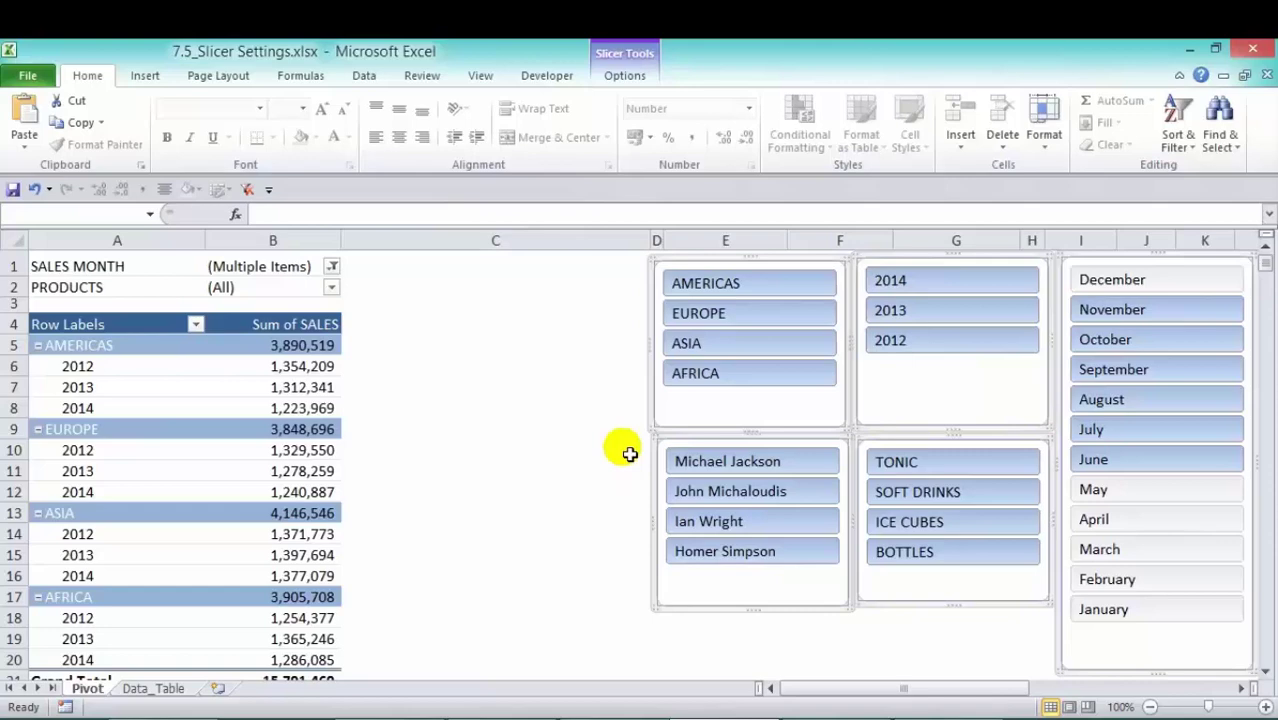
- Display the headers of all selected slicers again and set their shared caption to COOL SLICERS
right_click(697, 285)
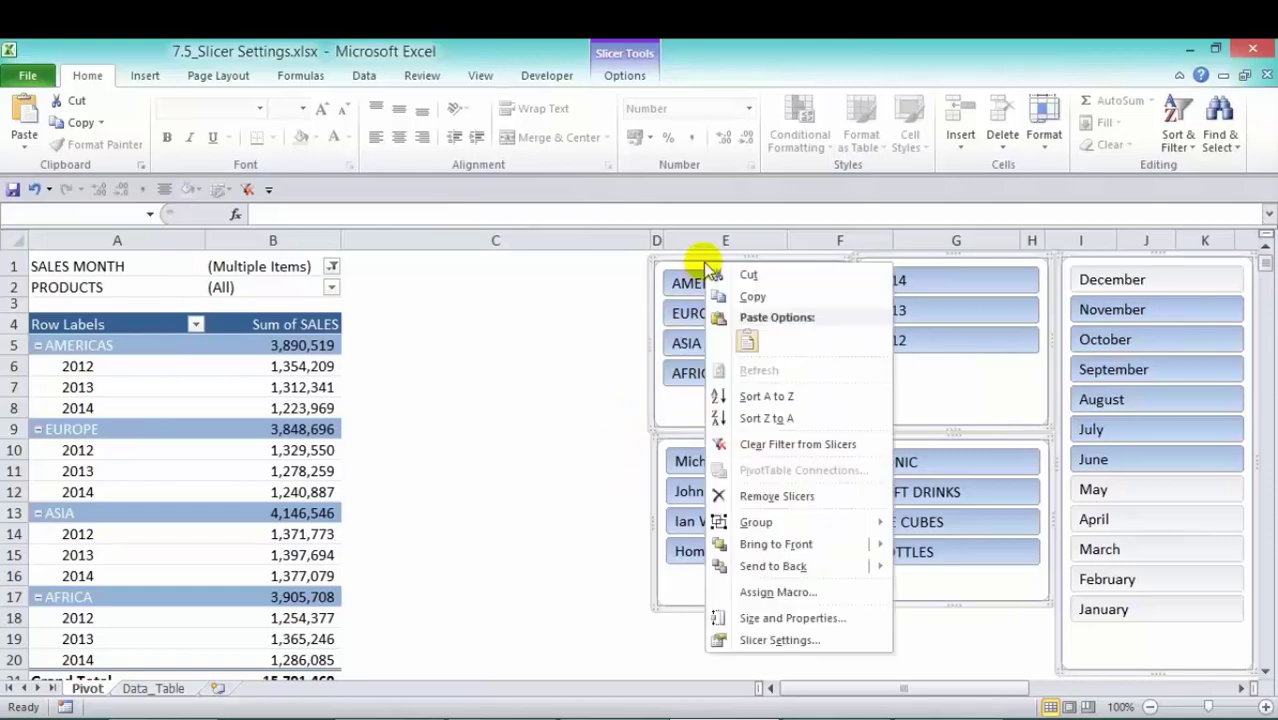
click(802, 639)
drag(617, 442, 235, 164)
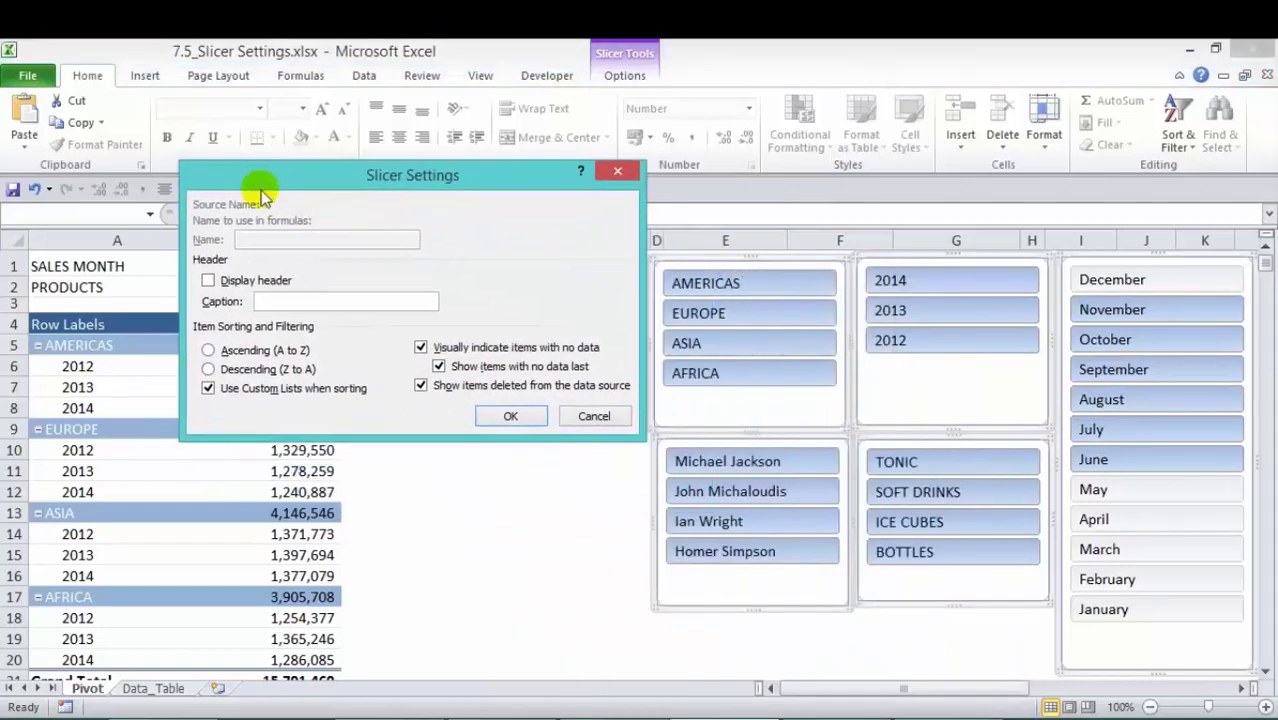
click(207, 281)
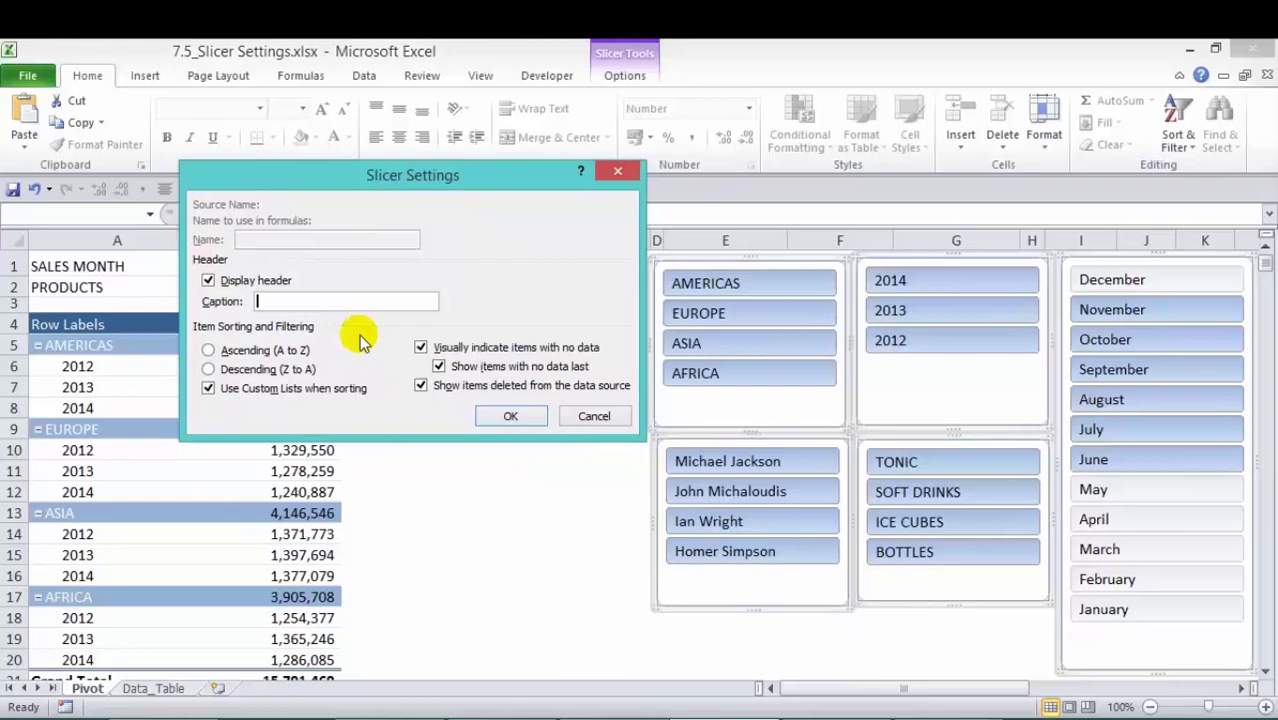
text(COOL SLICERS)
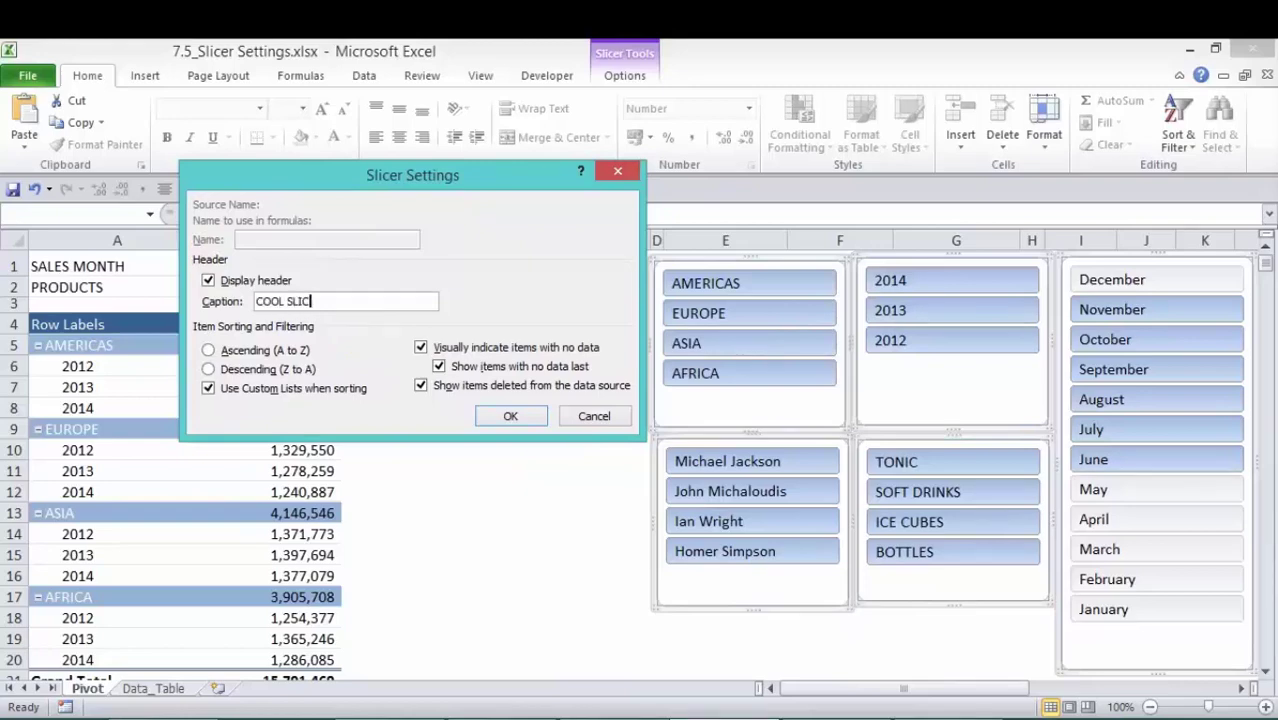
click(510, 416)
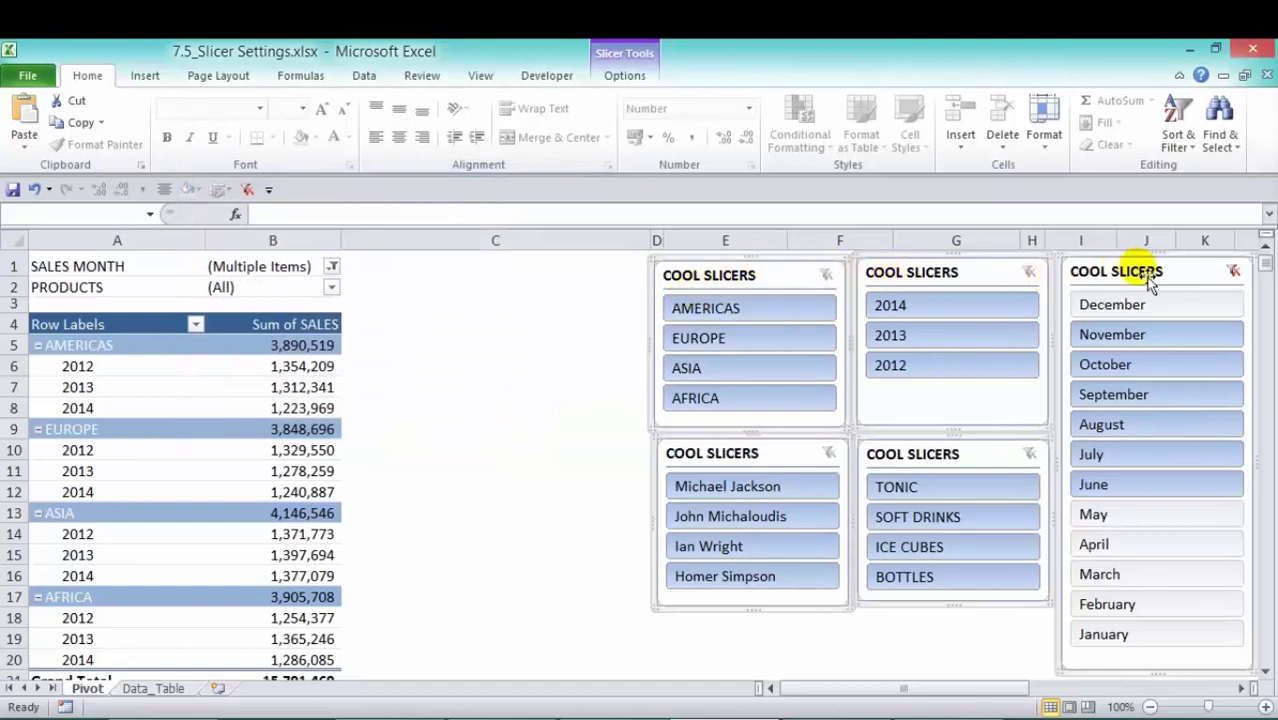
- Sort the items of all selected slicers in ascending (A to Z) order through the shared slicer settings
right_click(755, 272)
click(805, 640)
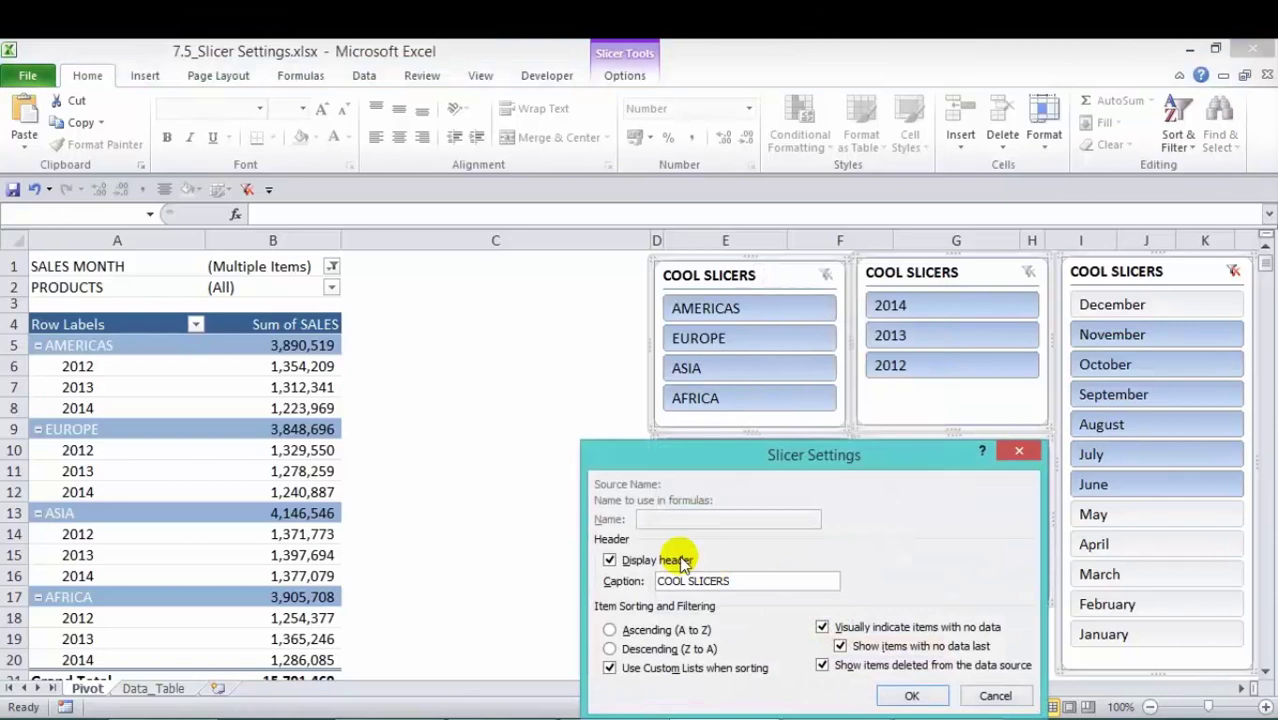
drag(705, 470, 360, 178)
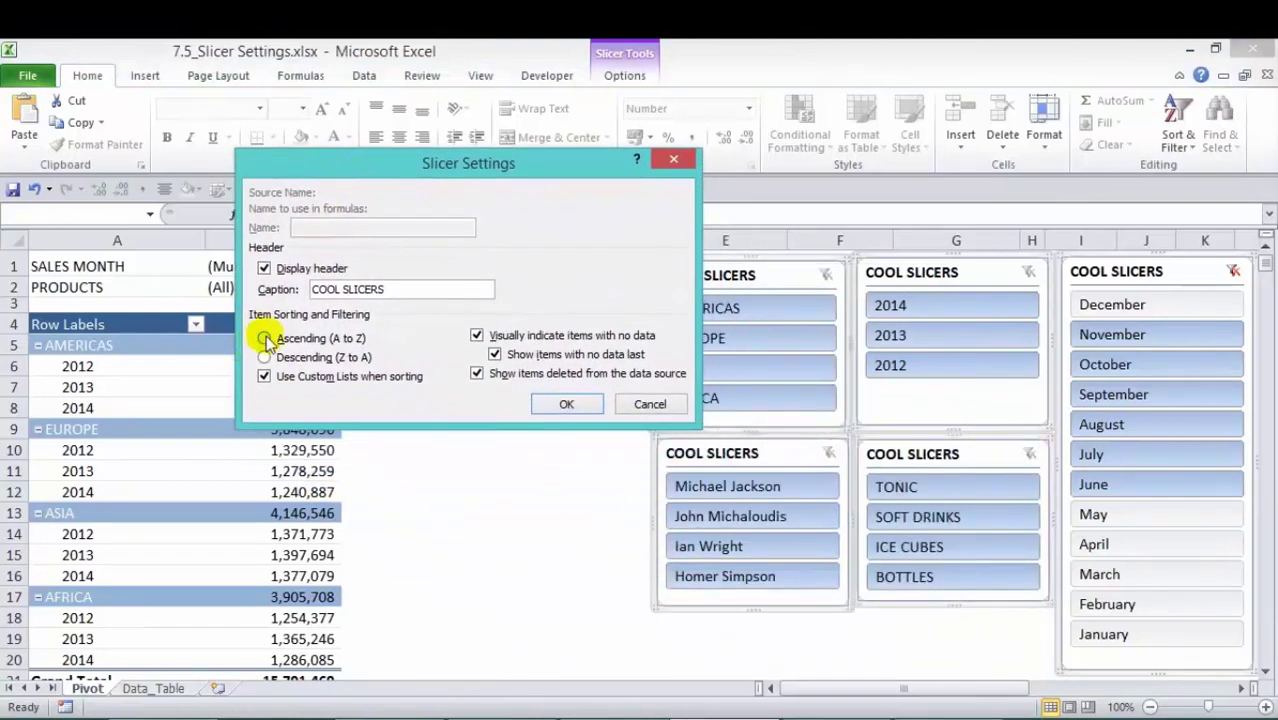
click(265, 338)
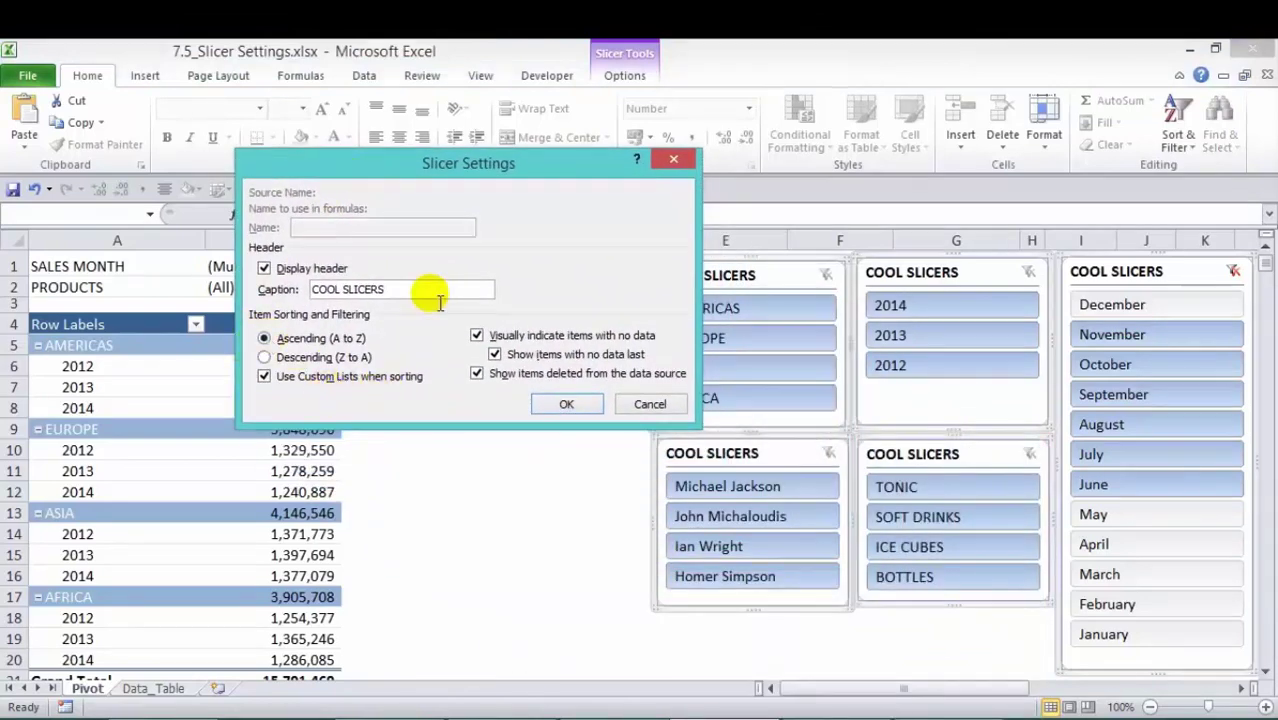
drag(495, 170, 321, 154)
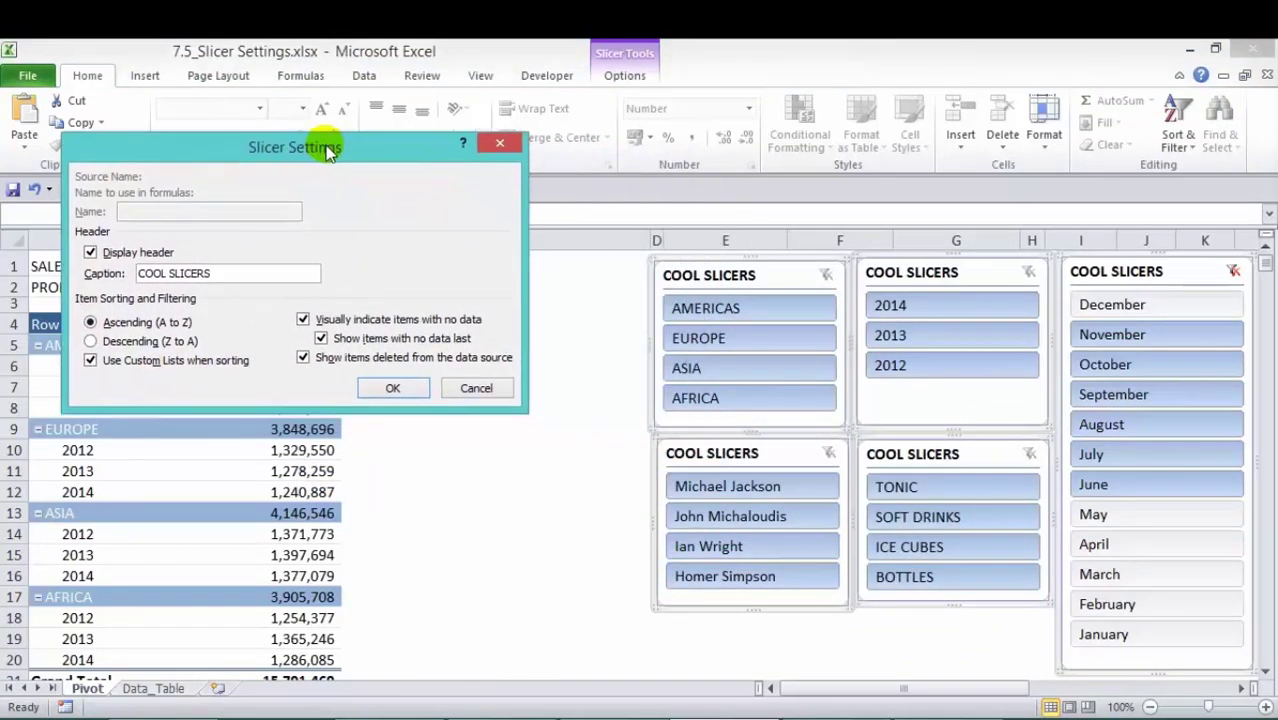
click(393, 390)
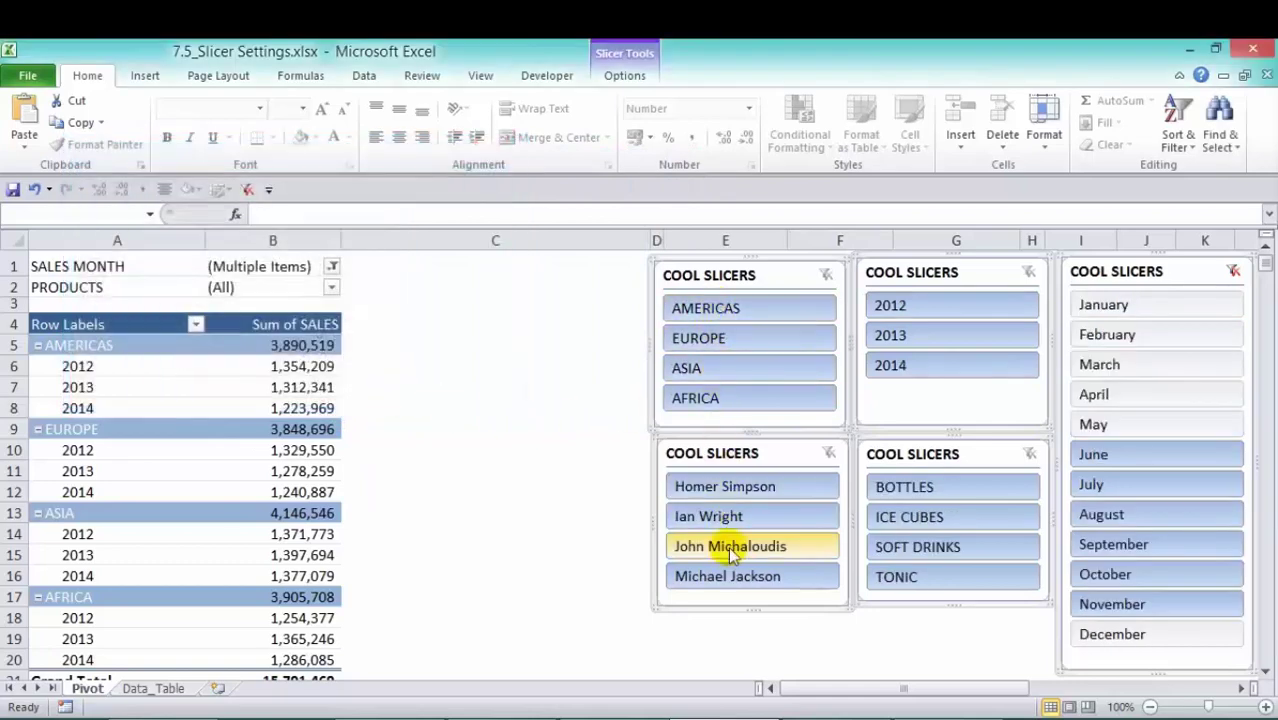
- Review the shared settings of the selected slicers, including the options for items with no data and deleted items
right_click(741, 280)
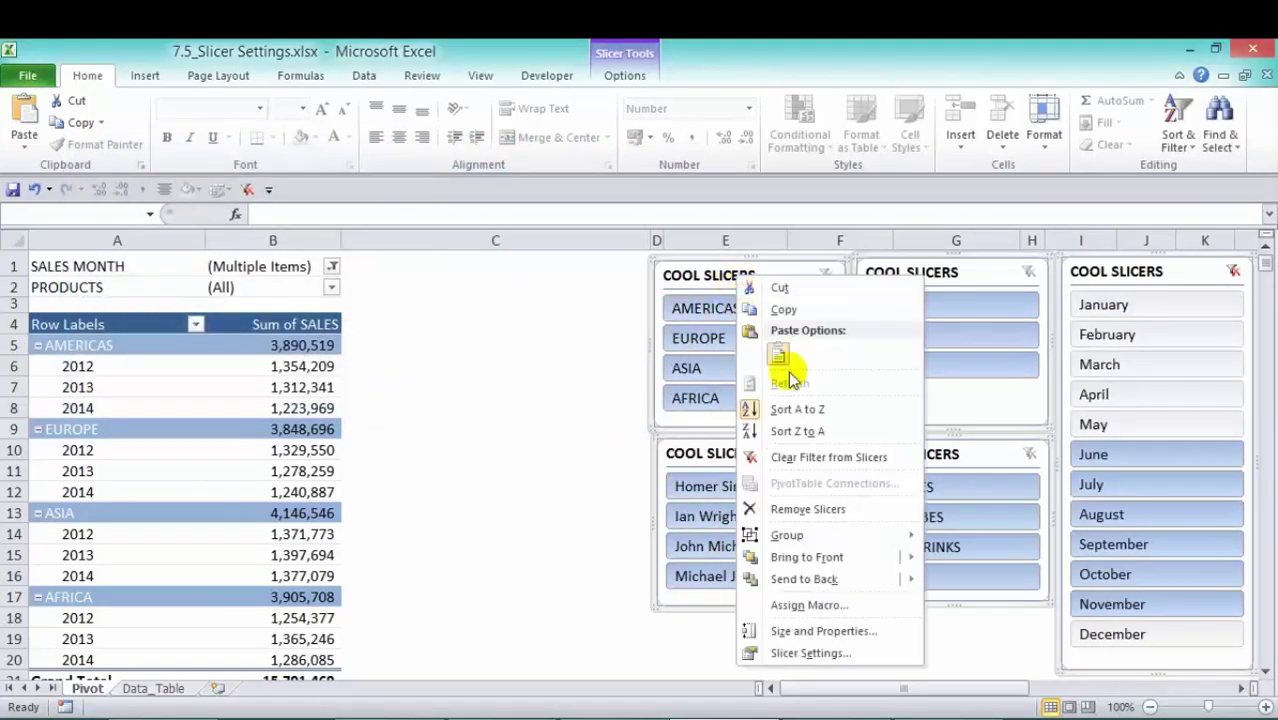
click(810, 652)
drag(798, 445, 388, 210)
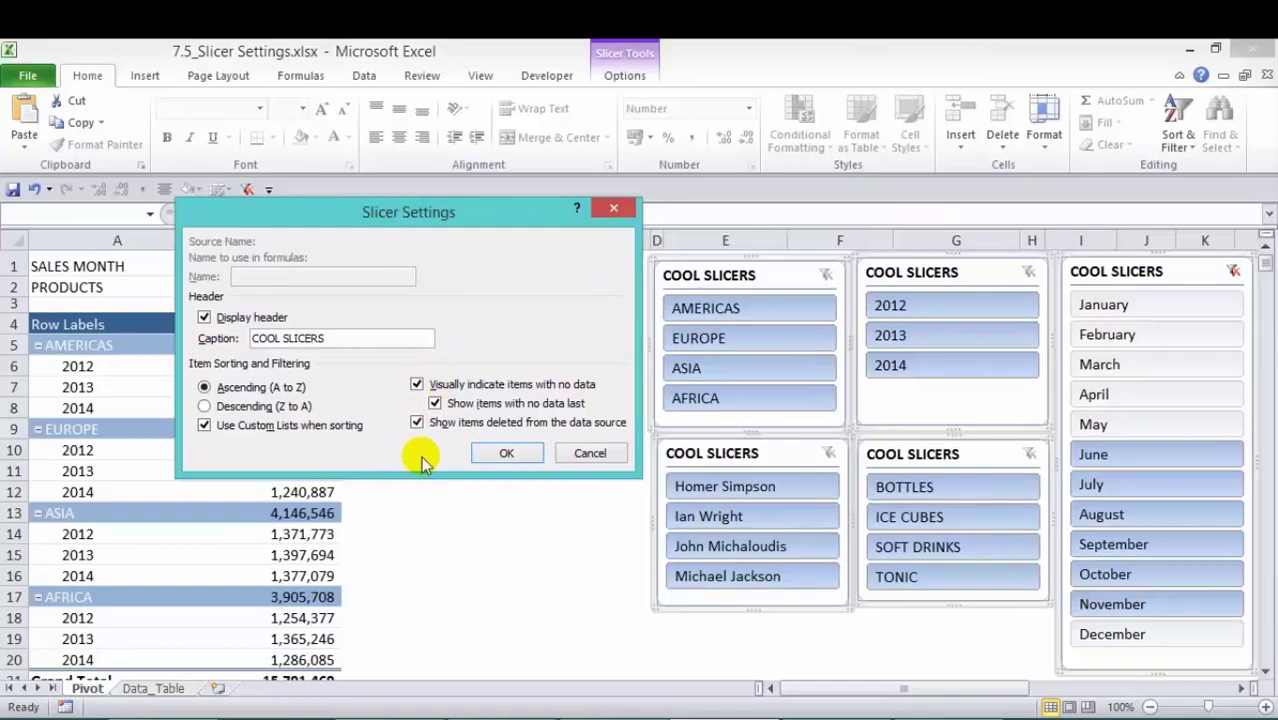
click(506, 452)
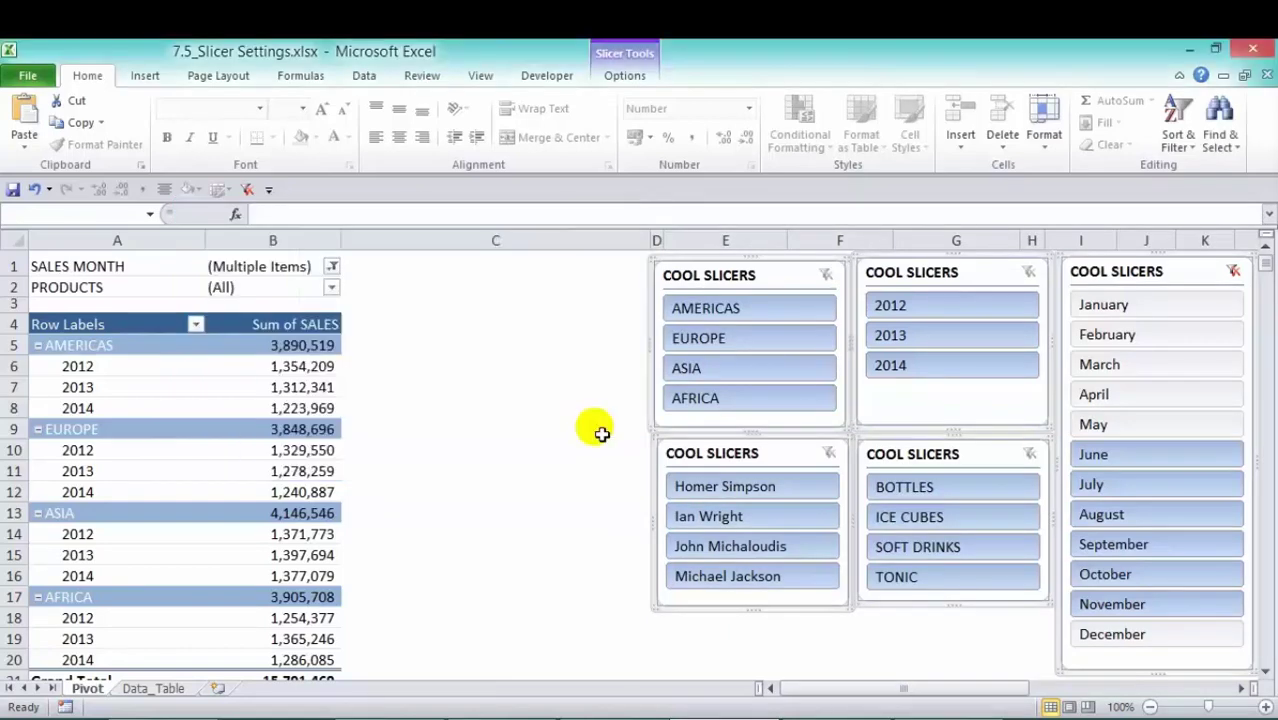